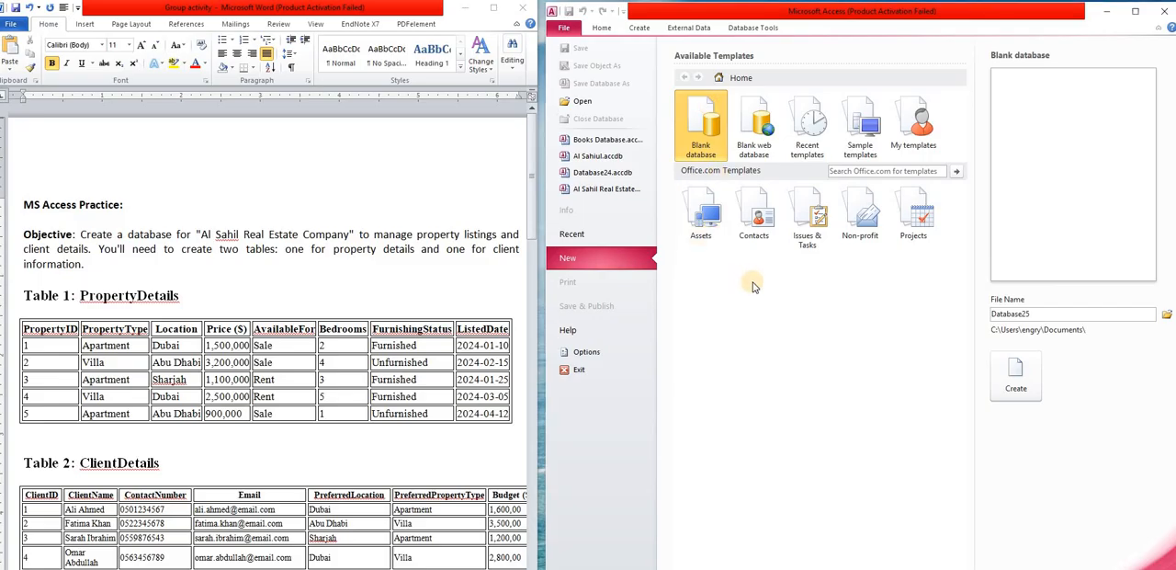
- Name the new blank database file "Al Sahil Real Estate Companyy"
double_click(1113, 311)
key(BackSpace)
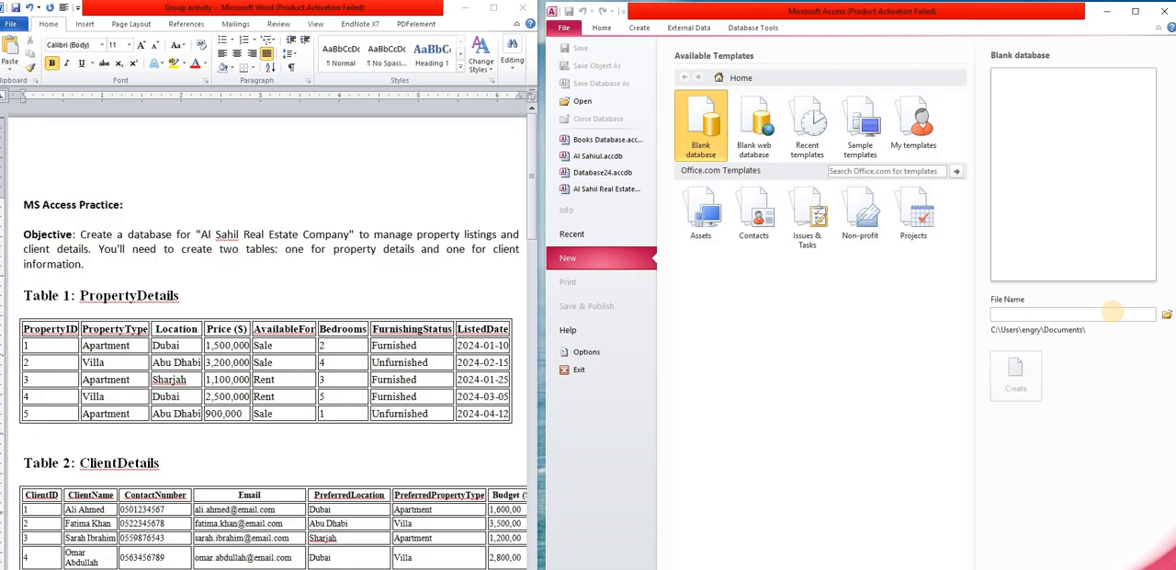
text(Y)
key(BackSpace)
text(Al Sahil Real Es)
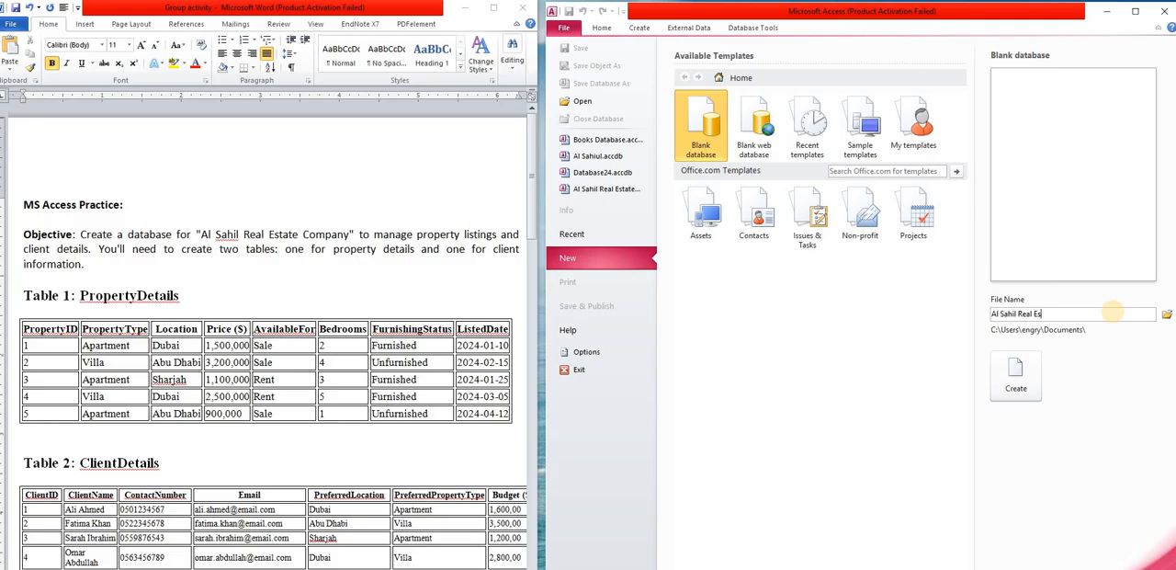
text(tate Companyy)
- Set the Desktop as the save location for the new database and create it
click(1166, 314)
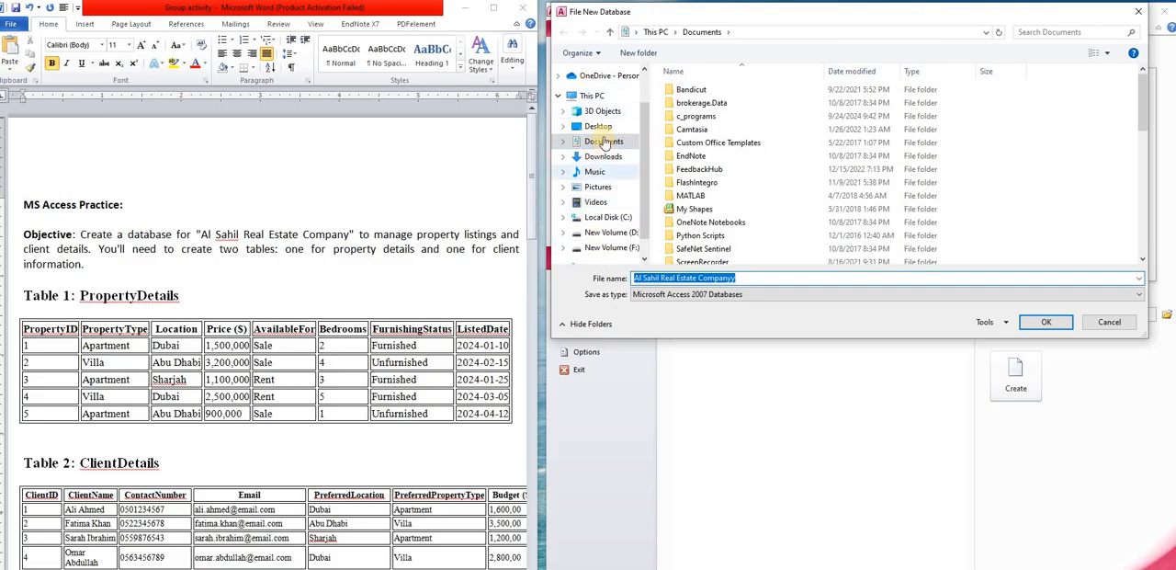
click(598, 126)
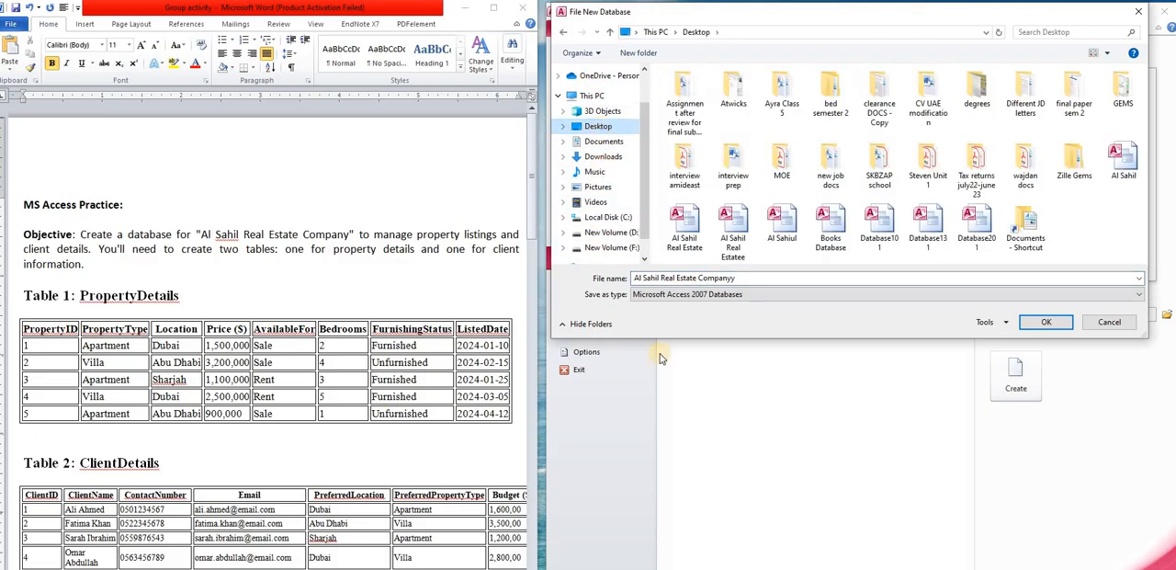
click(1046, 323)
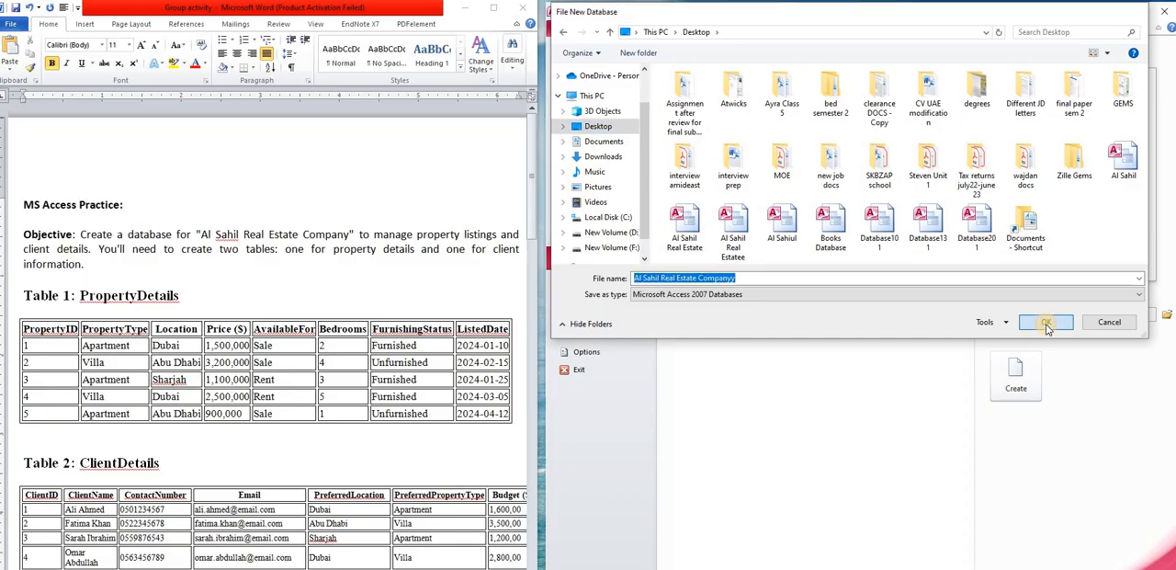
click(1022, 364)
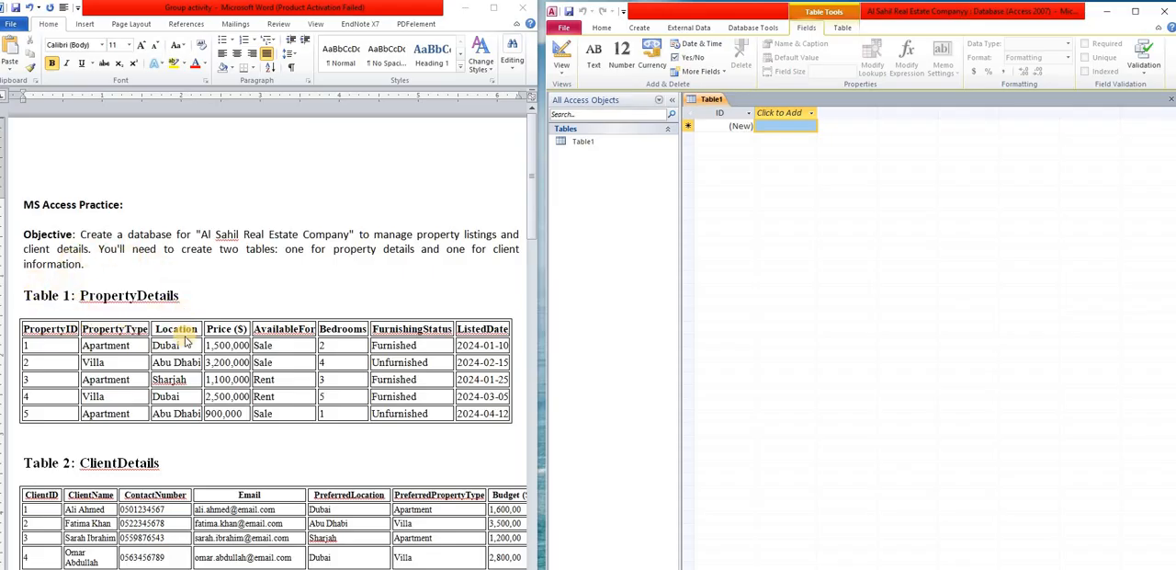
- Save the default table under the name PropertyDetails
click(640, 29)
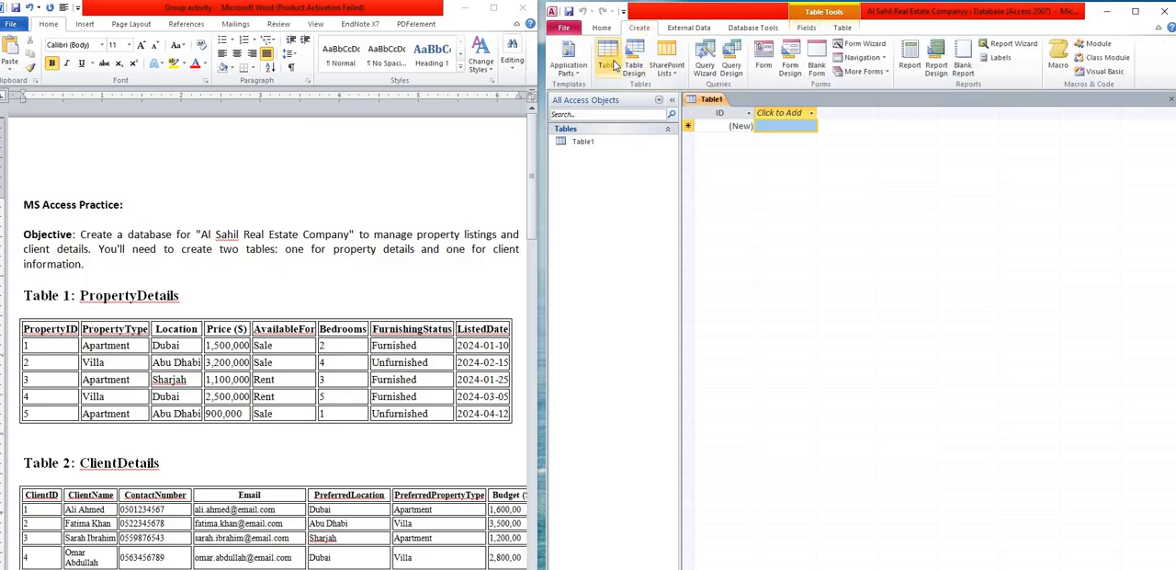
right_click(714, 102)
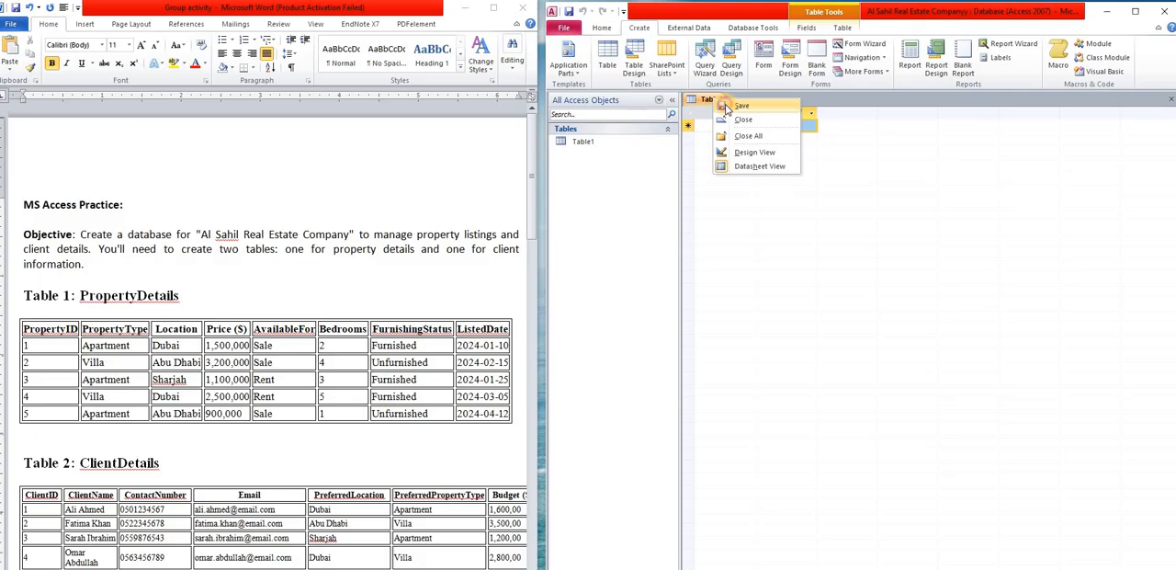
click(727, 108)
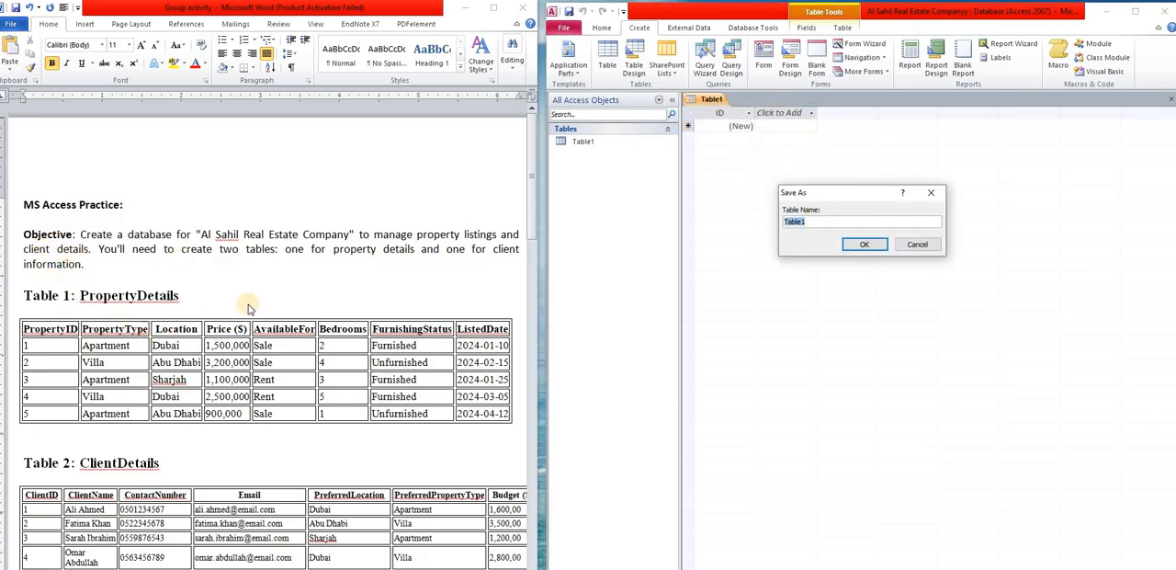
key(BackSpace)
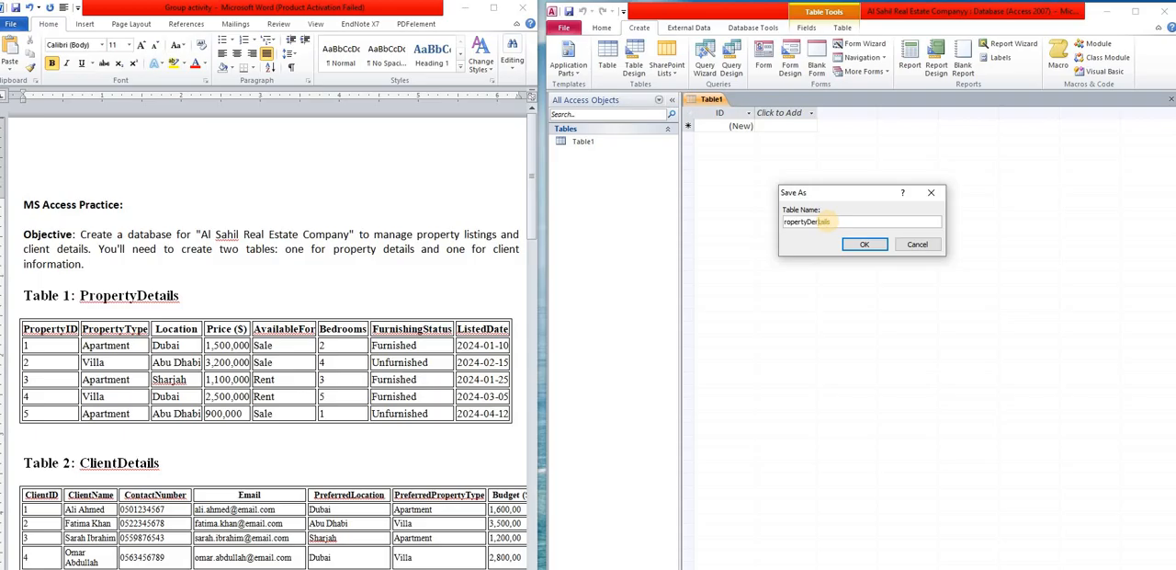
click(784, 221)
text(P)
click(864, 243)
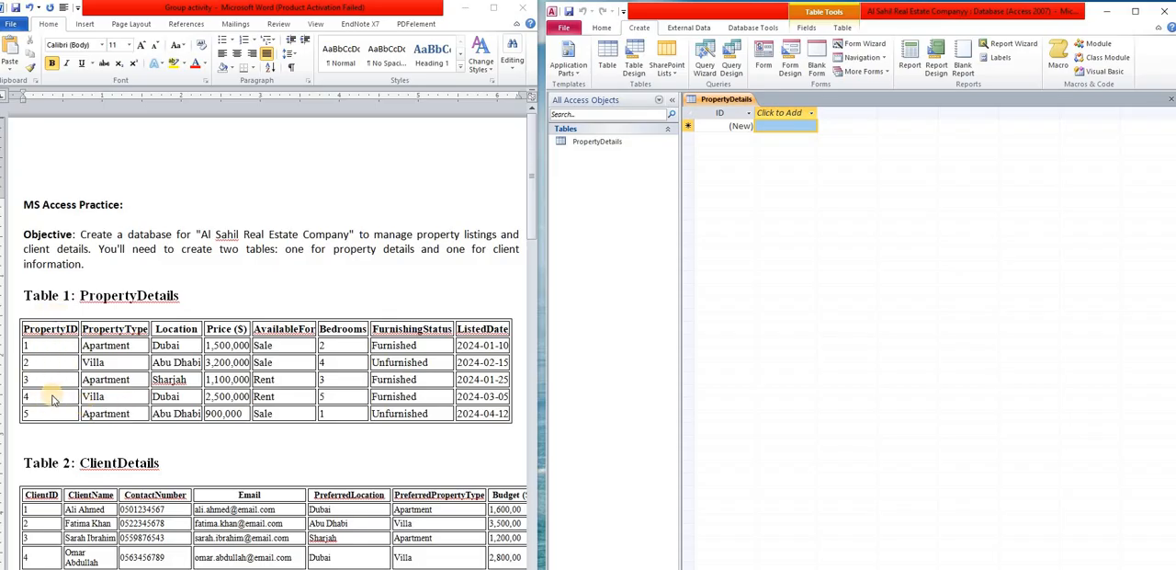
- Open the PropertyDetails table in Design View
click(601, 145)
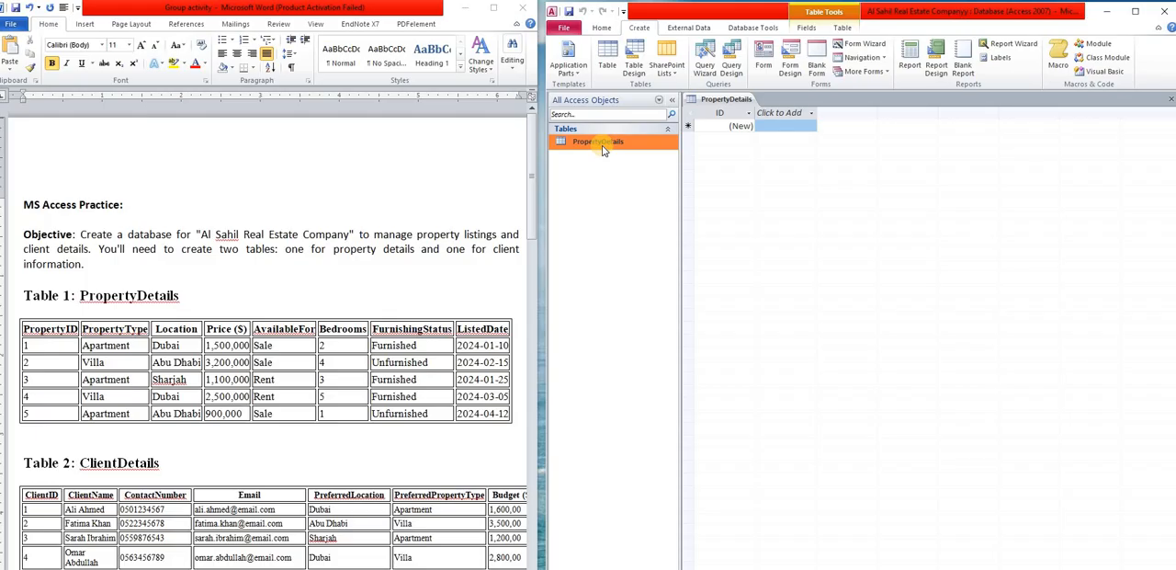
right_click(602, 146)
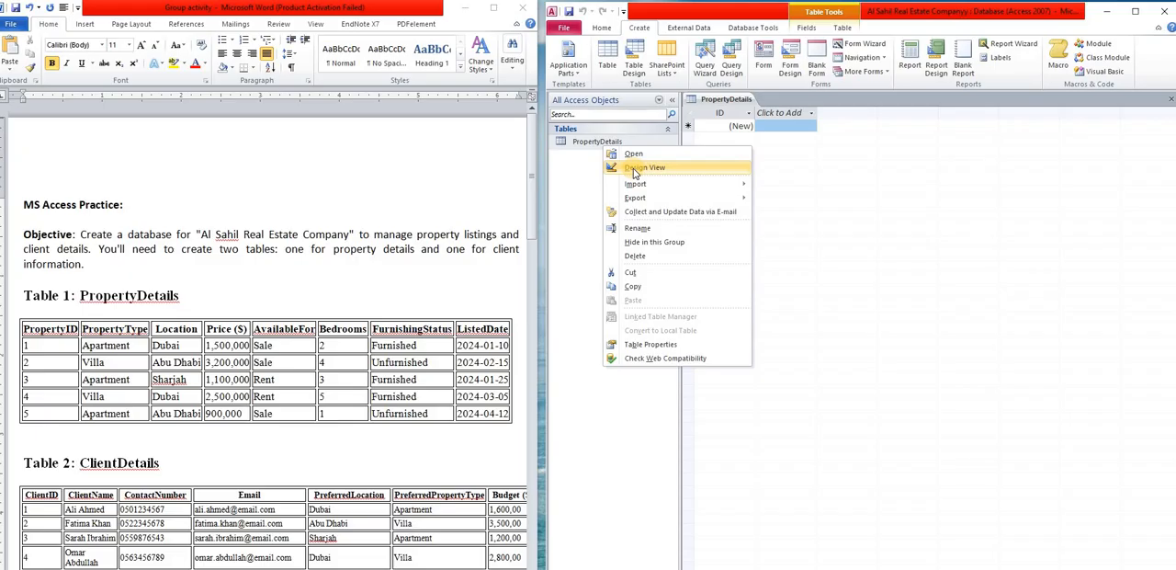
click(582, 146)
right_click(583, 147)
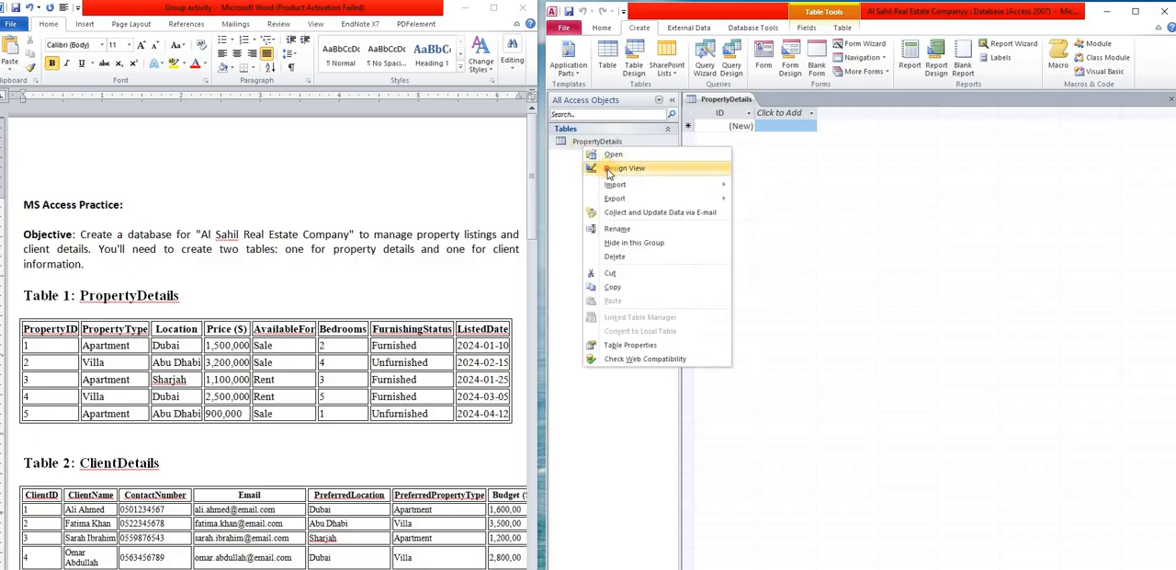
click(610, 168)
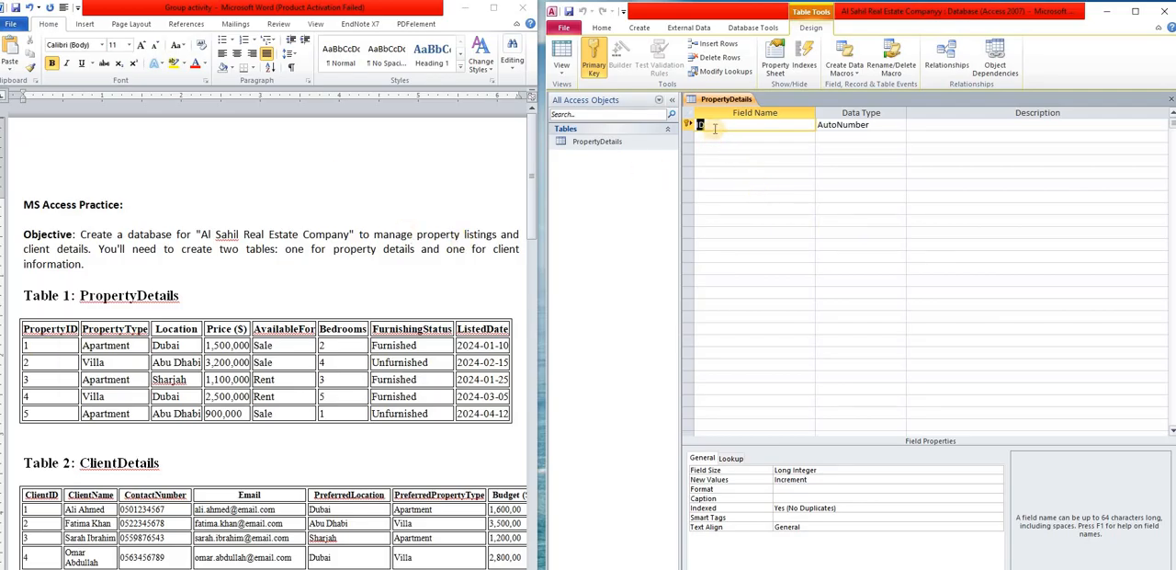
- Rename the table's ID field to PropertID, keeping AutoNumber as its data type
key(BackSpace)
text(PropertID)
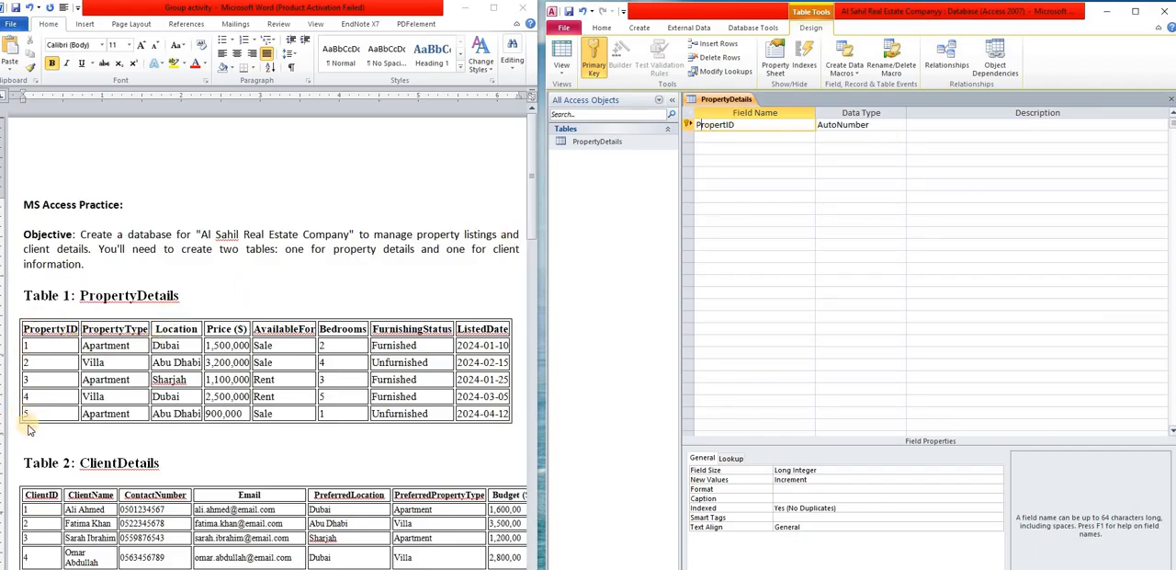
click(896, 127)
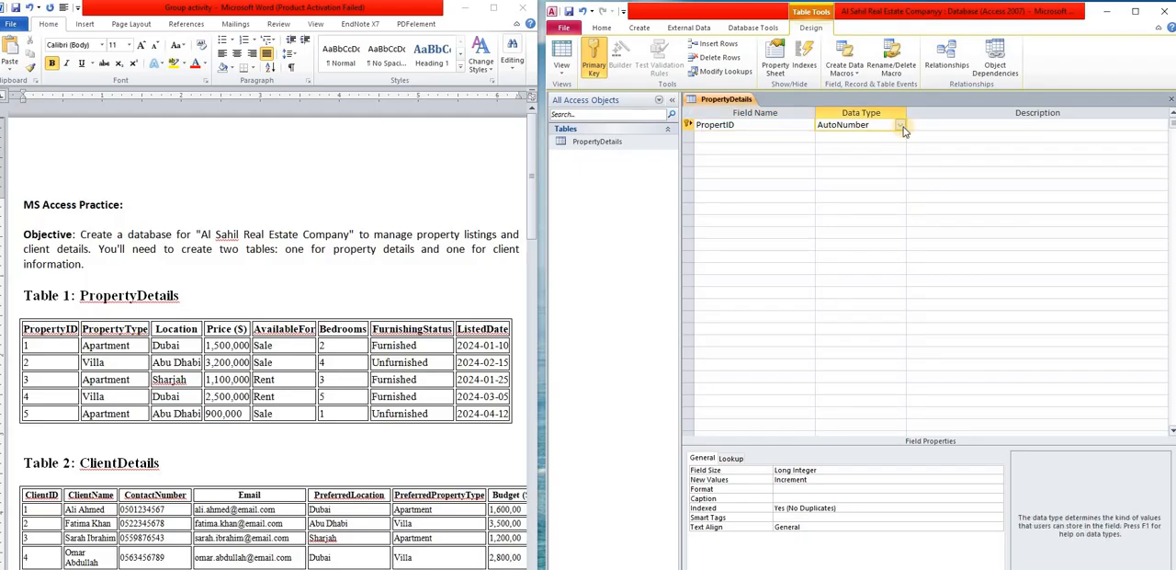
- Add a PropertyType field with the Text data type below the primary key field
click(744, 136)
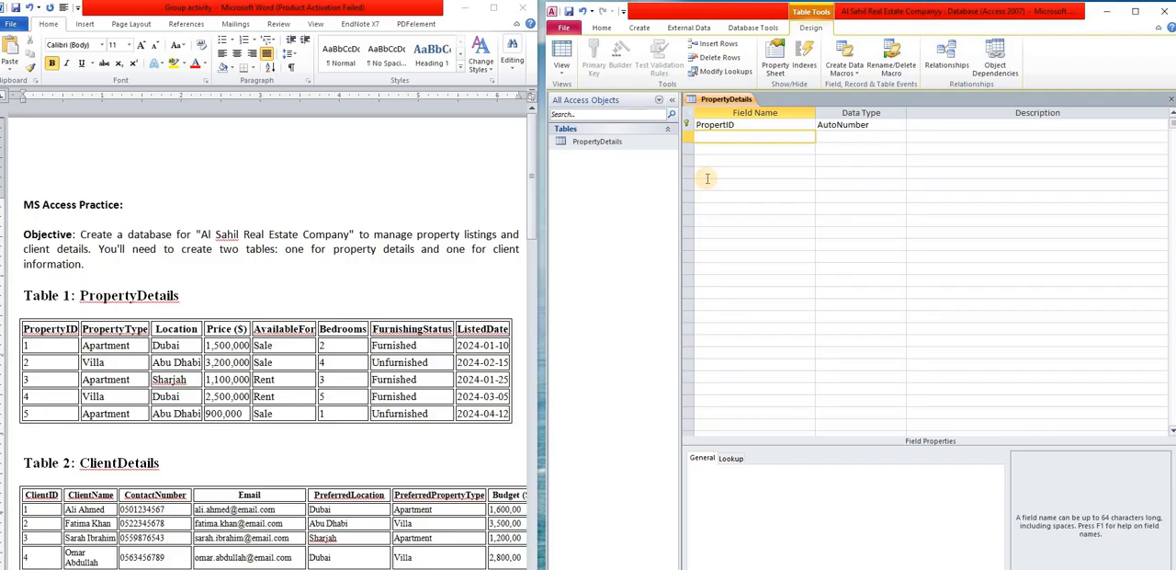
text(O)
key(BackSpace)
text(PropertyType)
click(875, 138)
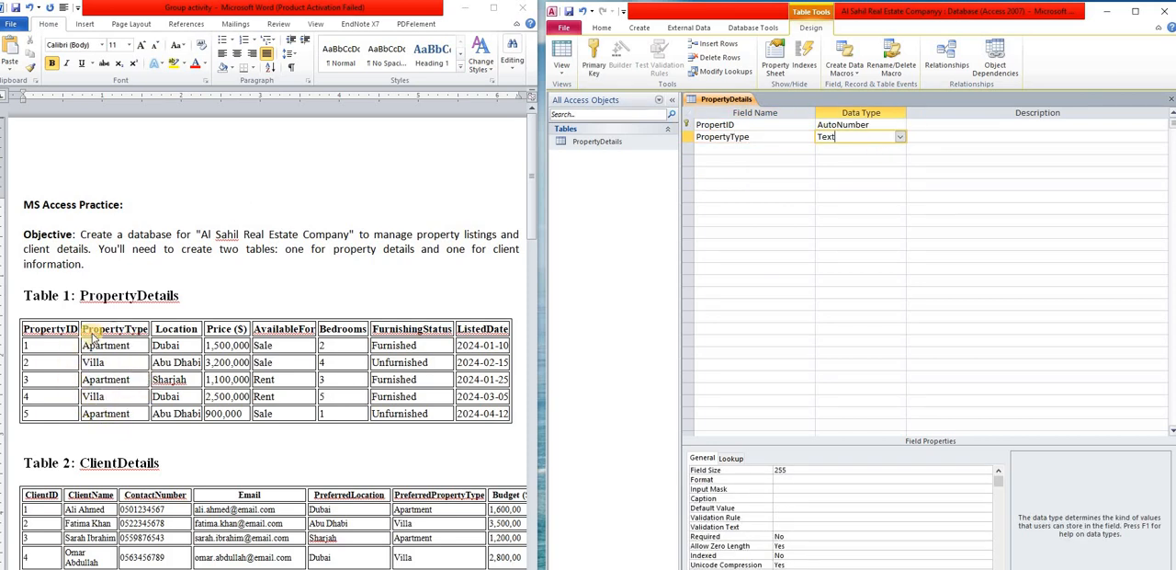
click(902, 139)
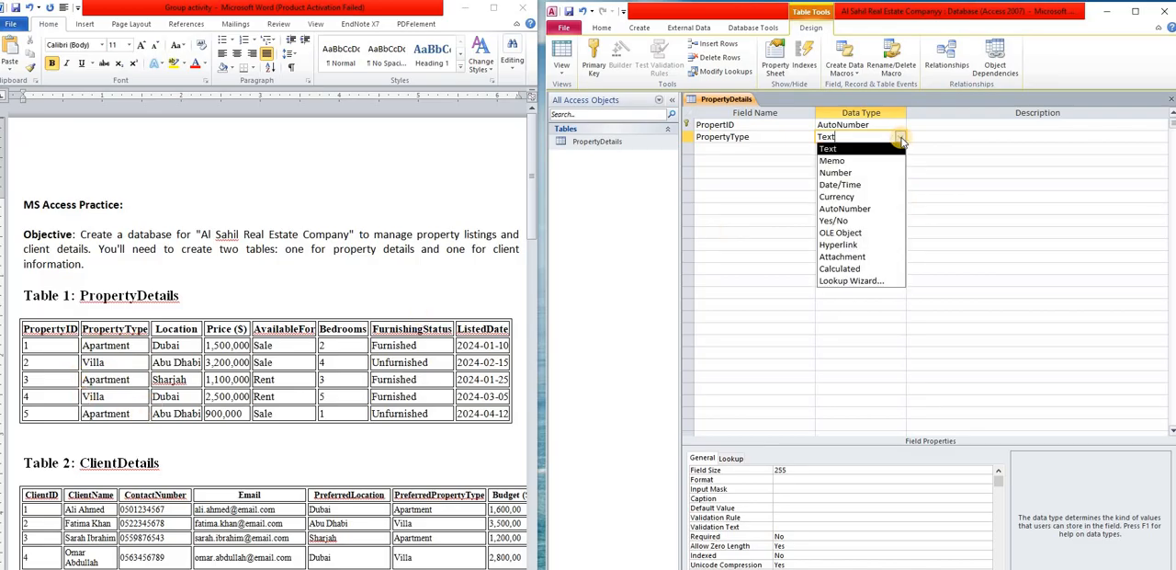
click(856, 145)
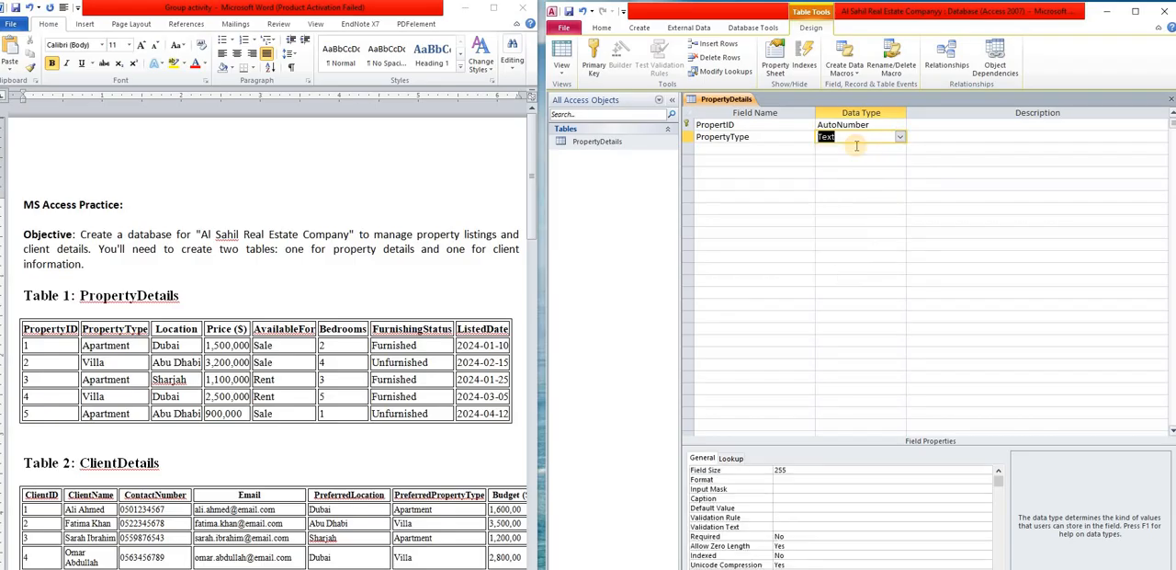
- Add a Location field with the Text data type below PropertyType
click(738, 149)
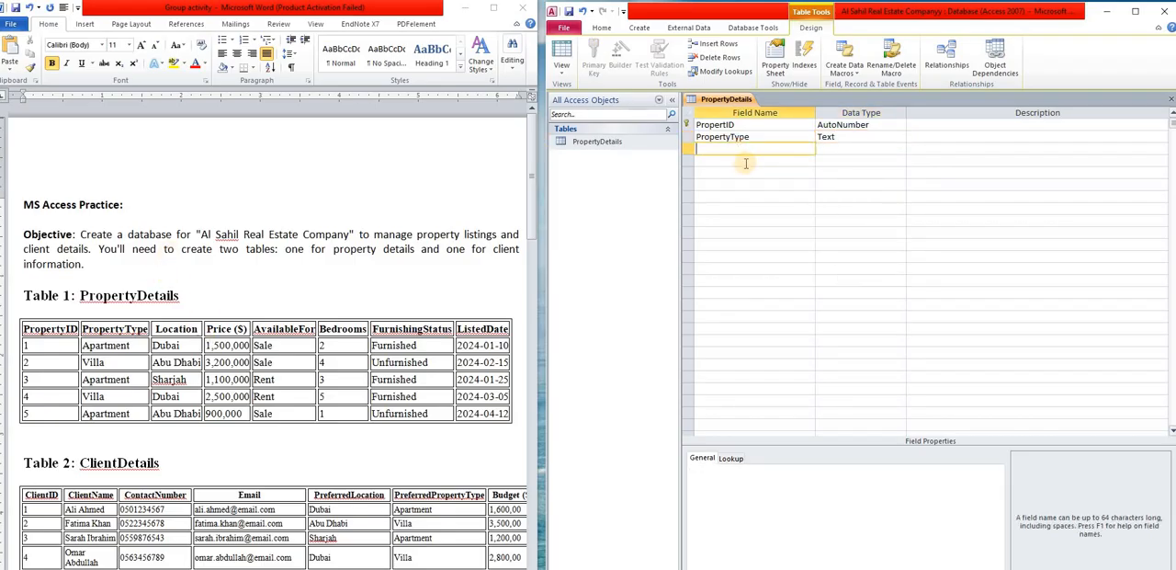
text(Location)
click(886, 148)
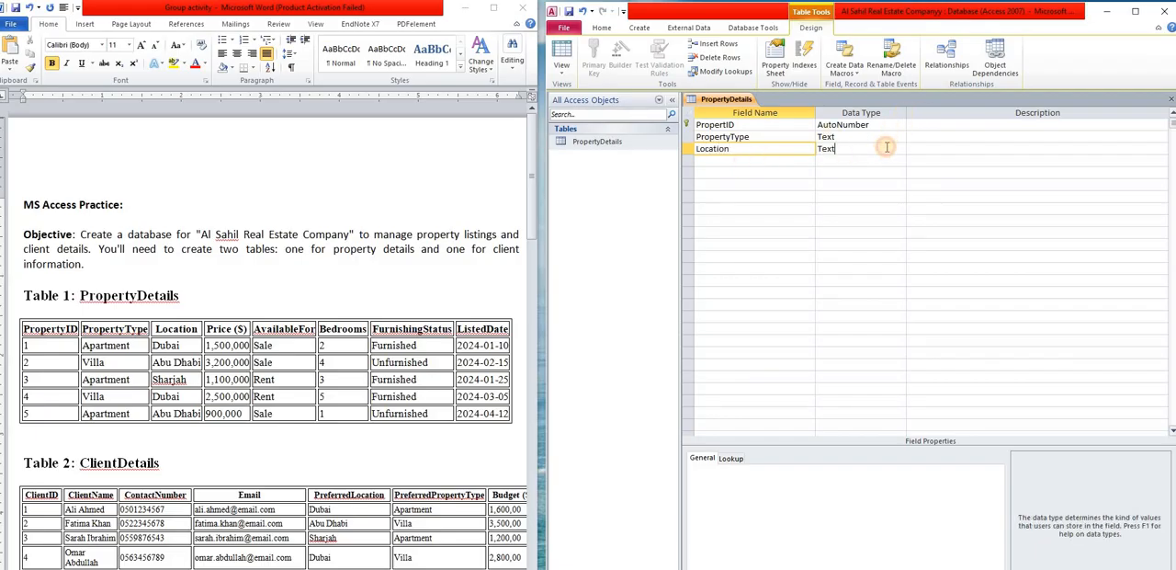
- Add a Price($) field with the Currency data type and set its format to Standard
click(710, 160)
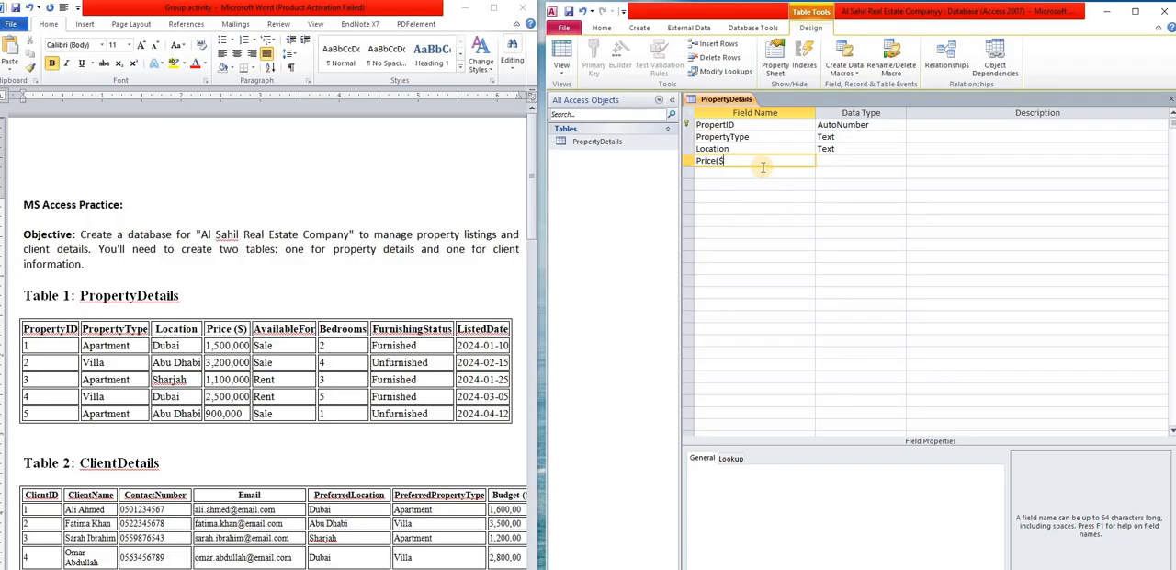
click(854, 162)
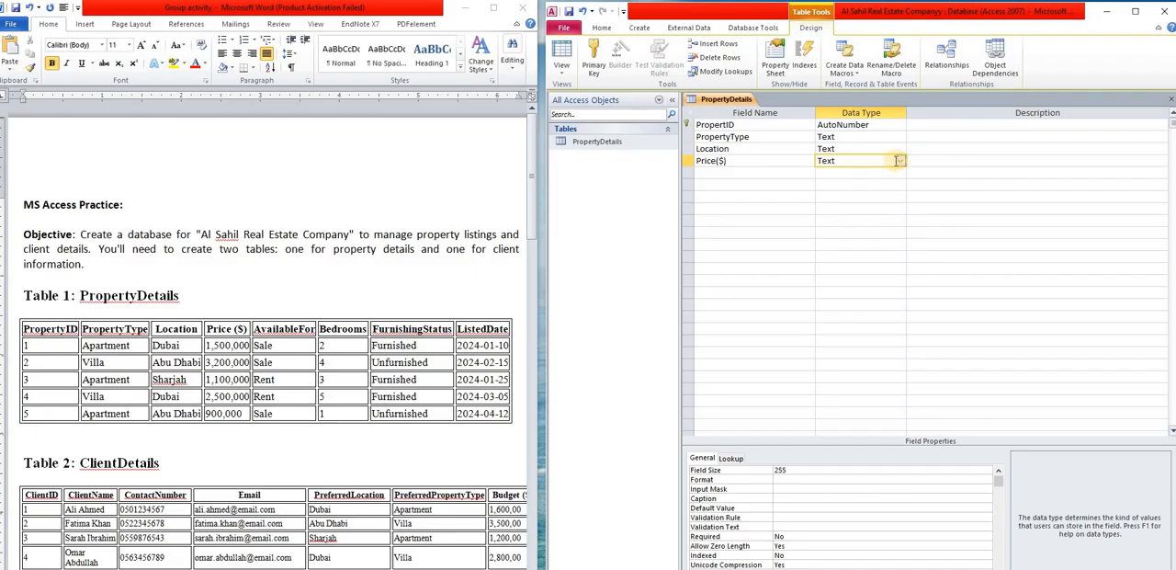
click(900, 162)
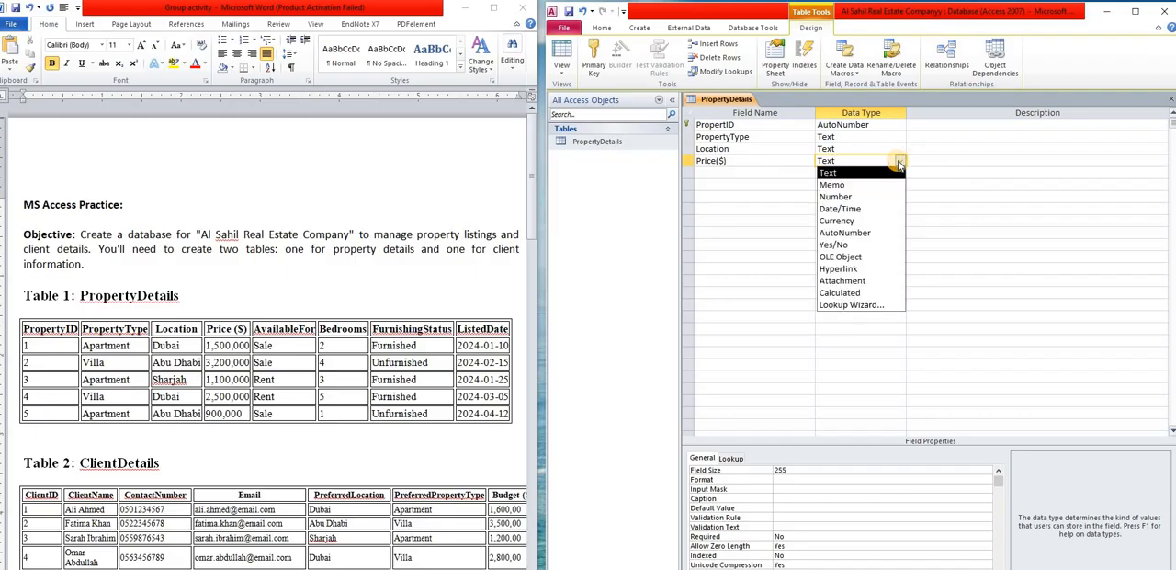
click(861, 223)
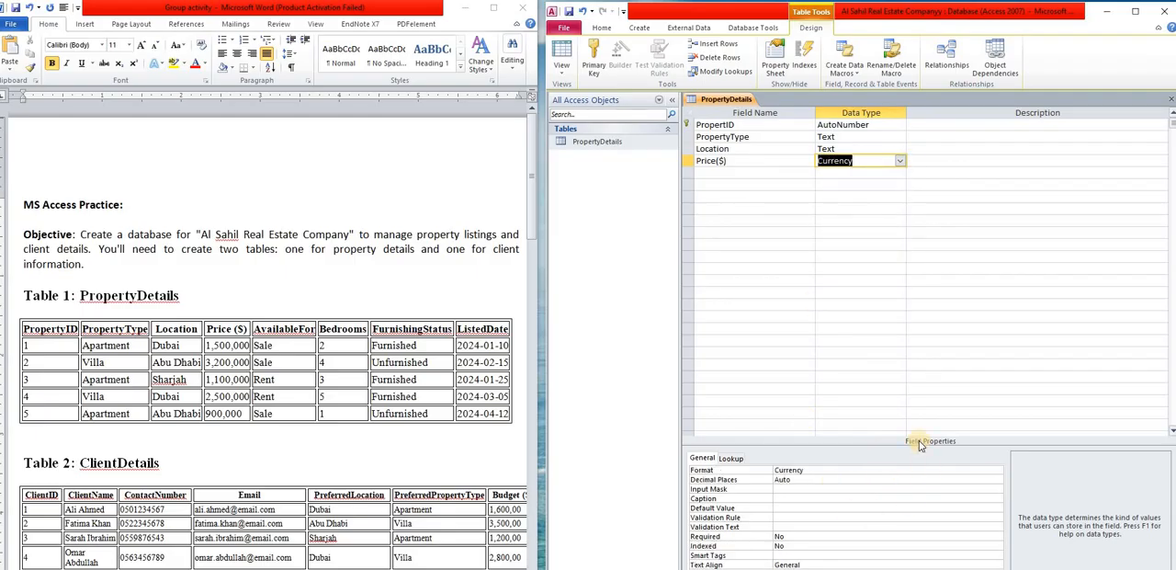
click(812, 470)
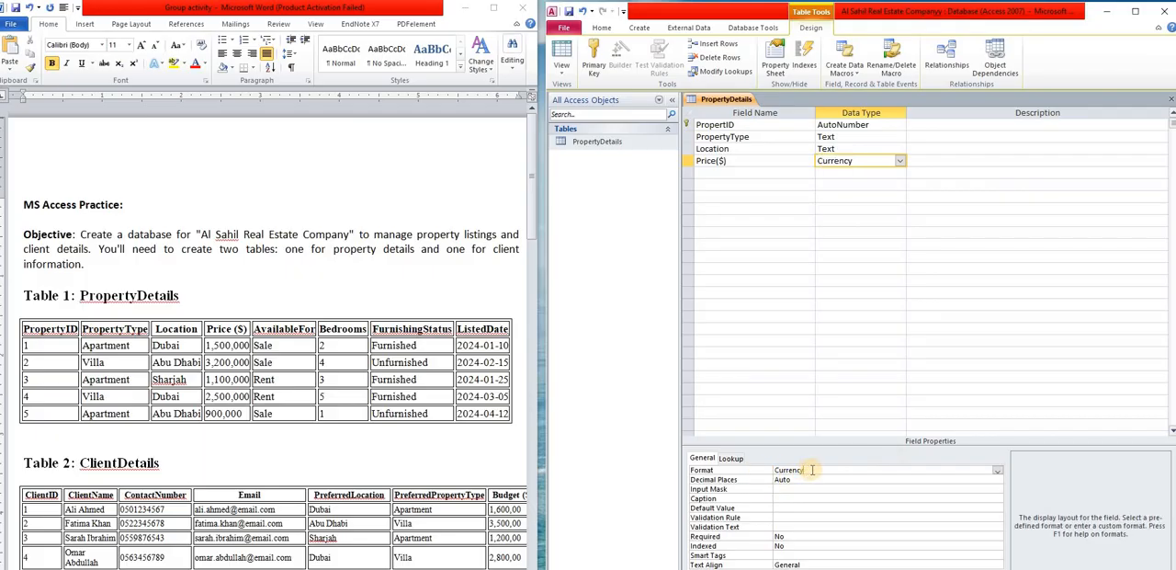
click(997, 470)
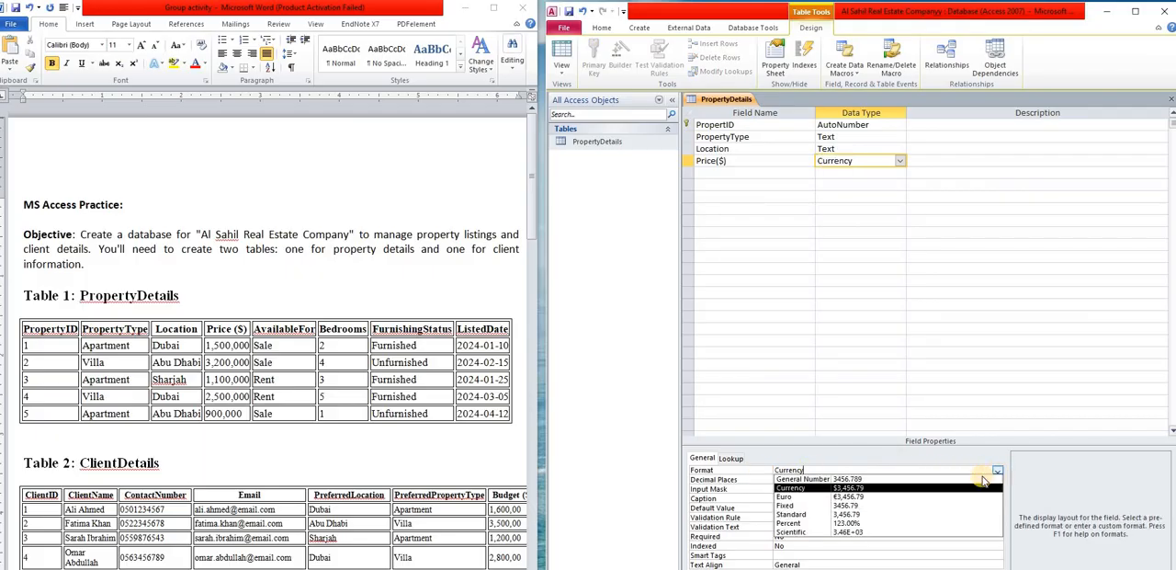
click(852, 517)
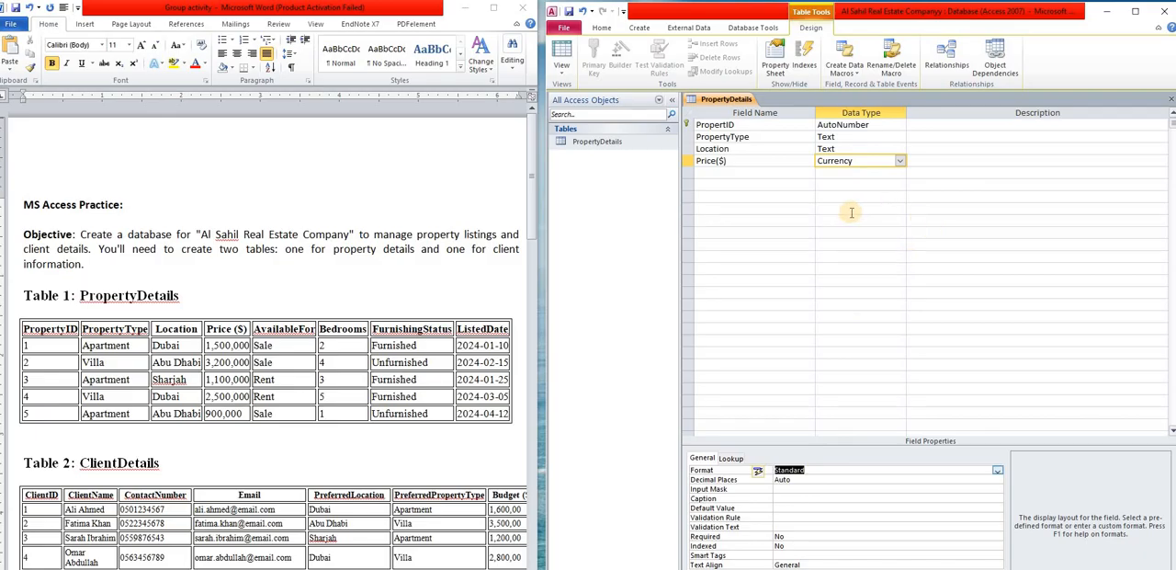
- Add an AvailableFor field with the Text data type below the price field
click(743, 173)
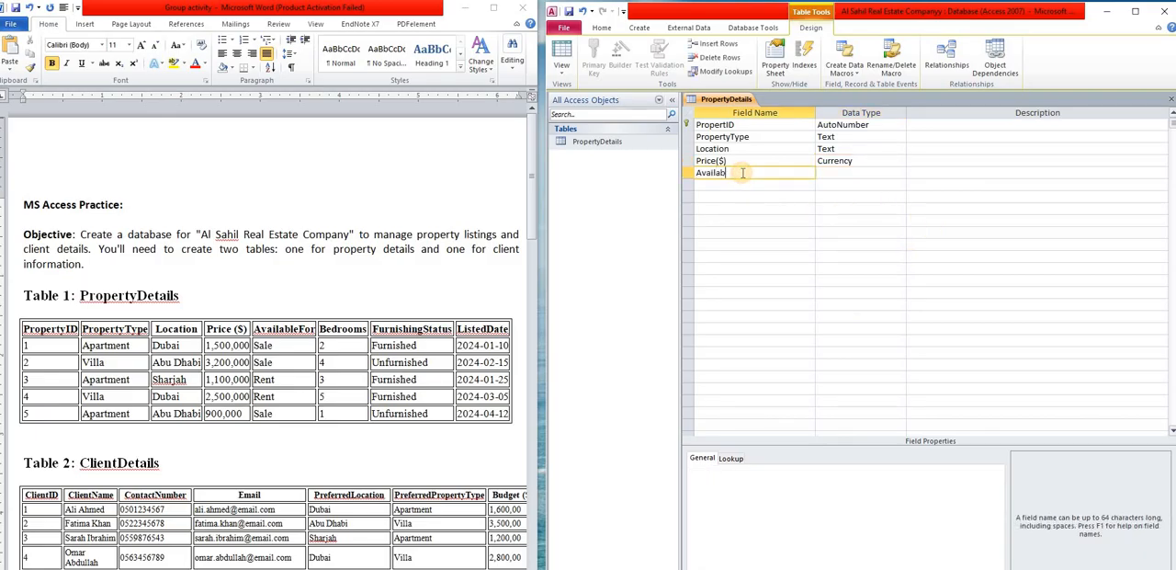
text(AvailableFor)
click(888, 171)
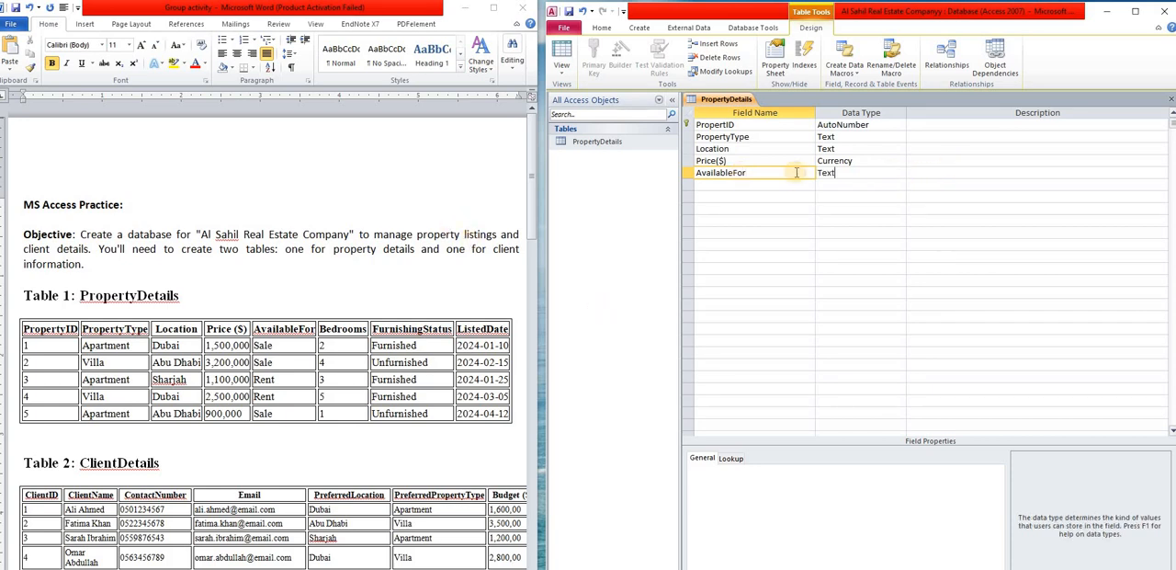
- Add a Bedrooms field with the Number data type and a FurnishingStatus field with the Text data type below AvailableFor
click(733, 185)
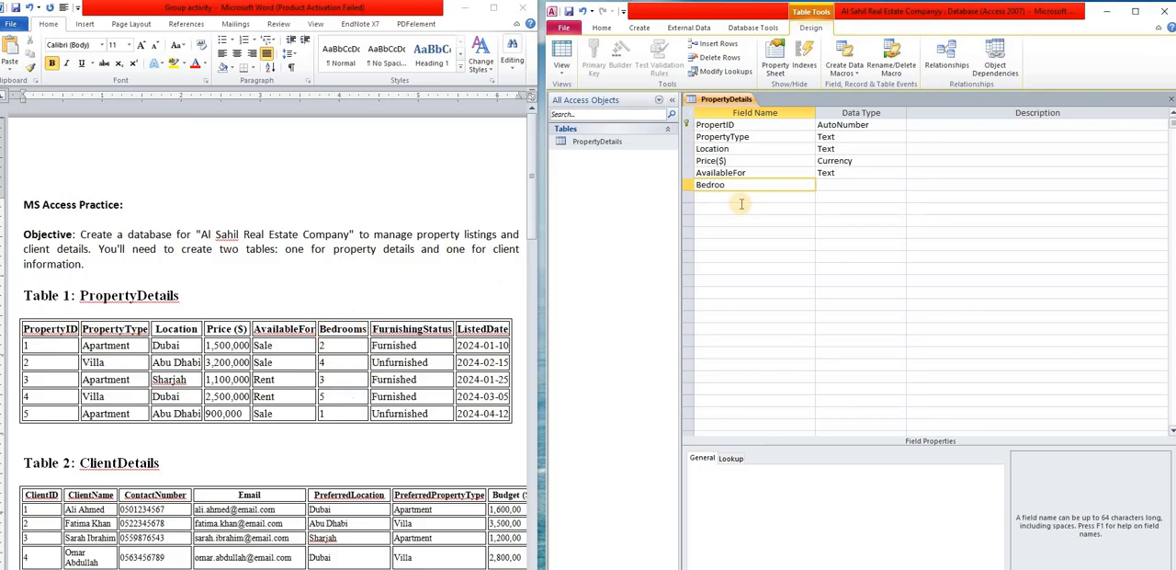
click(861, 189)
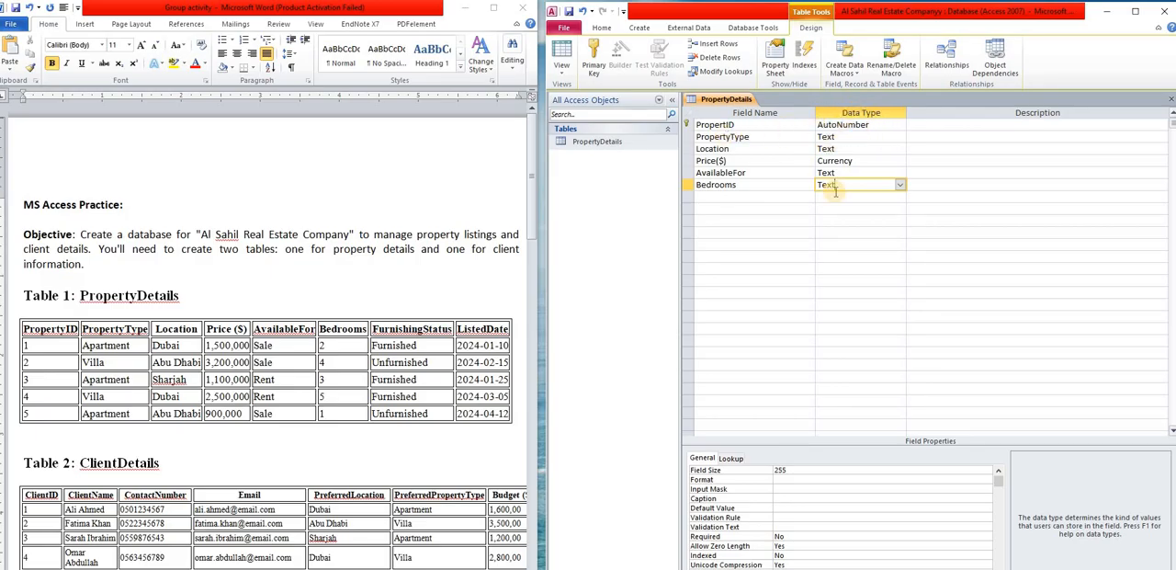
click(900, 188)
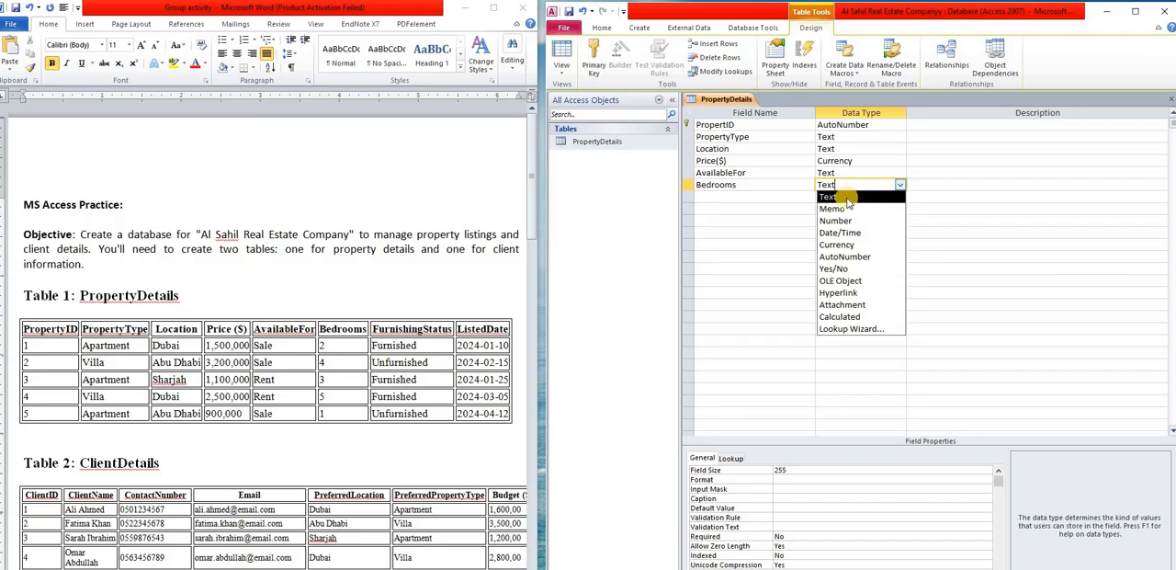
click(836, 220)
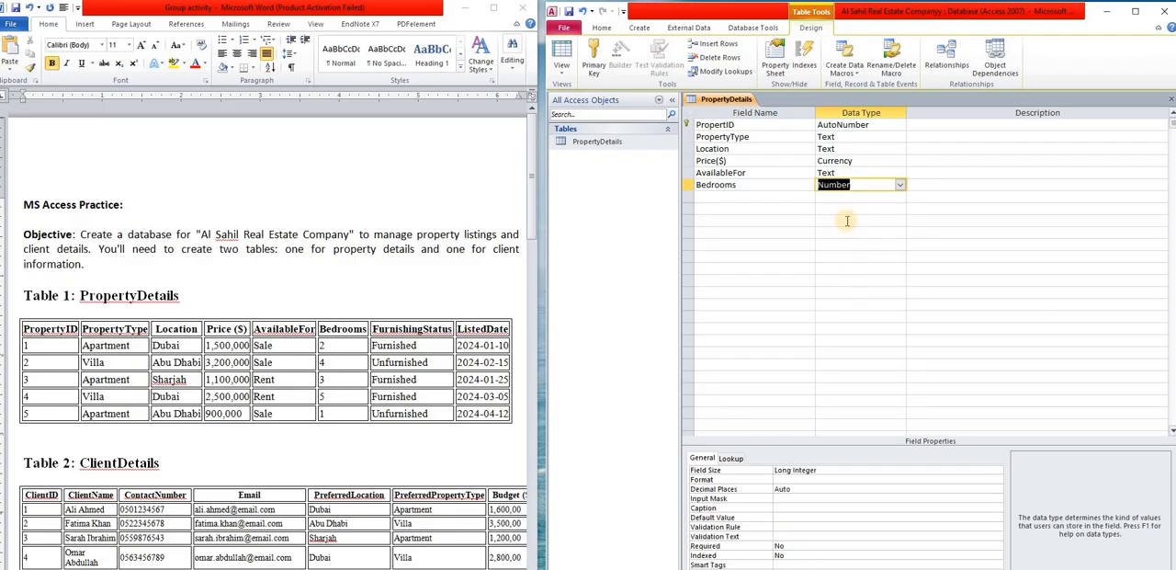
click(726, 197)
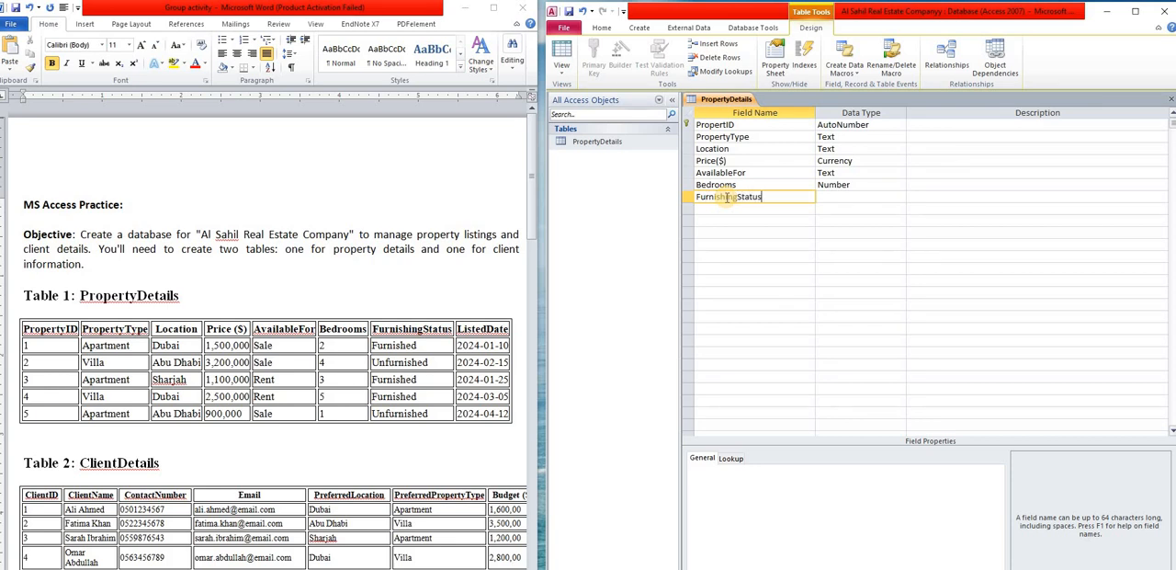
click(842, 196)
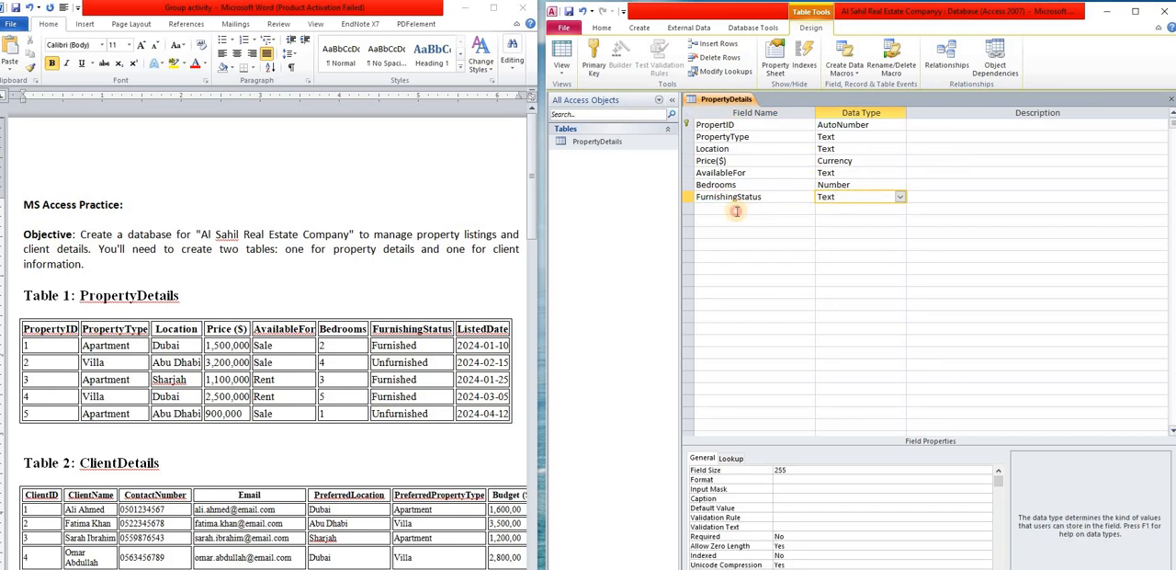
- Add a ListedDate field with the Date/Time data type below FurnishingStatus and set its format to Medium Date
click(736, 209)
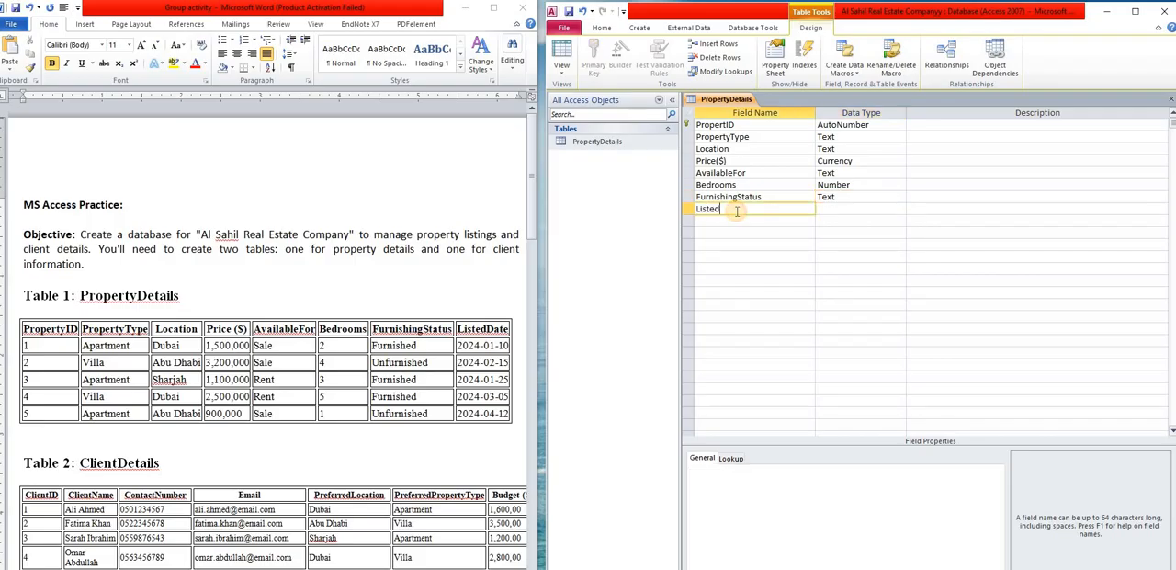
click(854, 207)
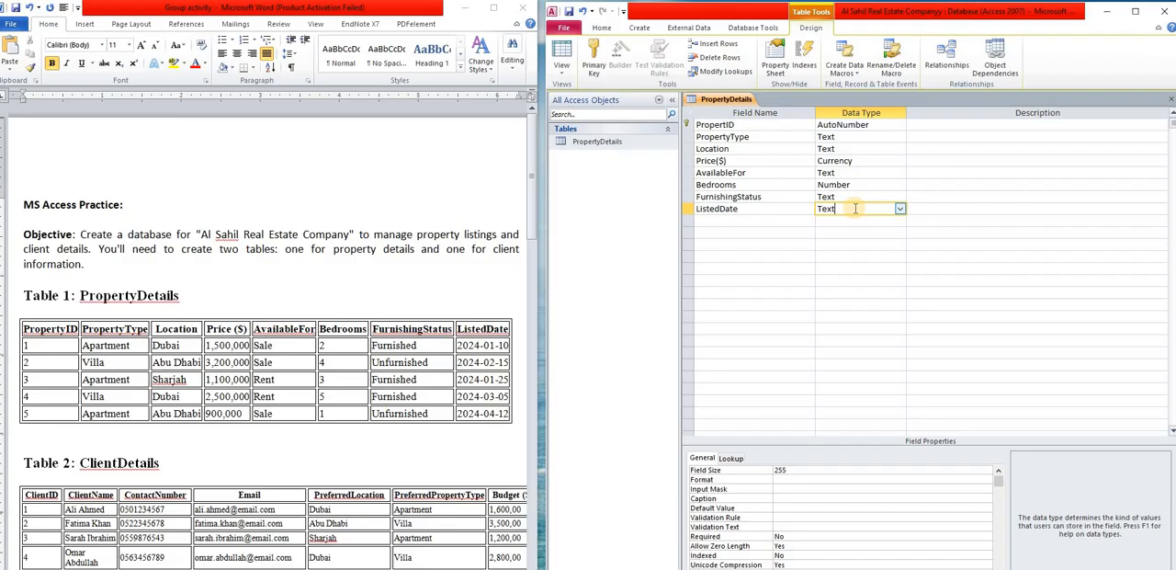
click(902, 211)
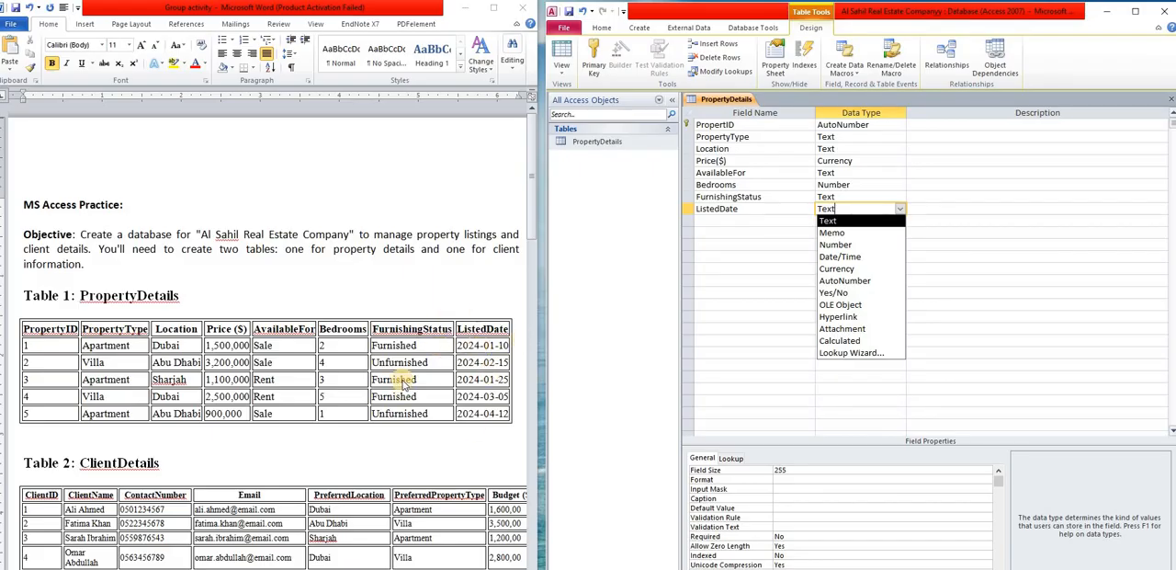
click(854, 256)
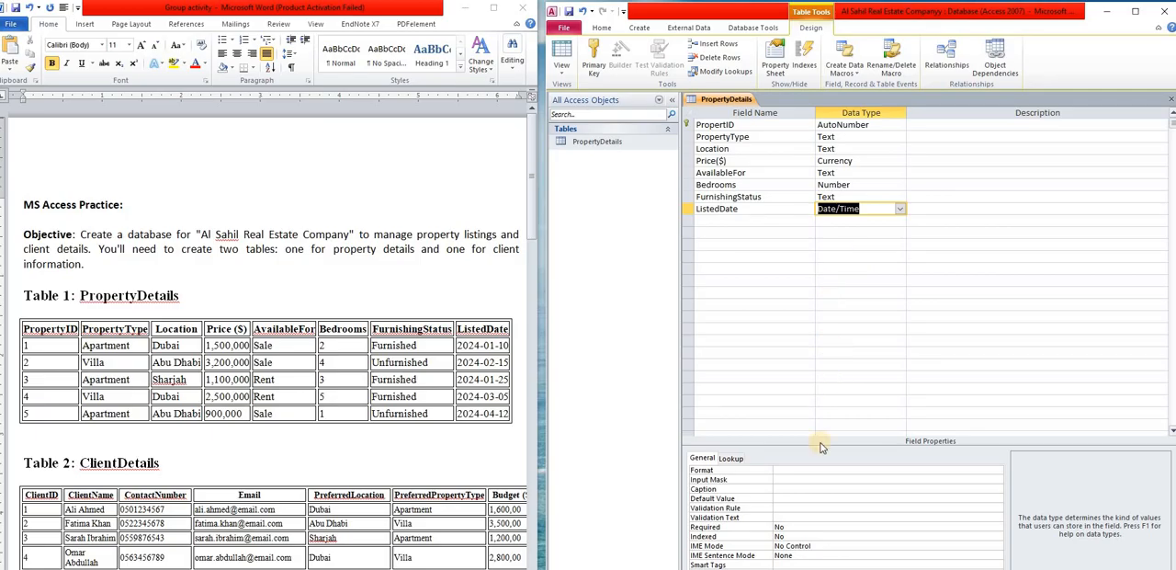
click(833, 472)
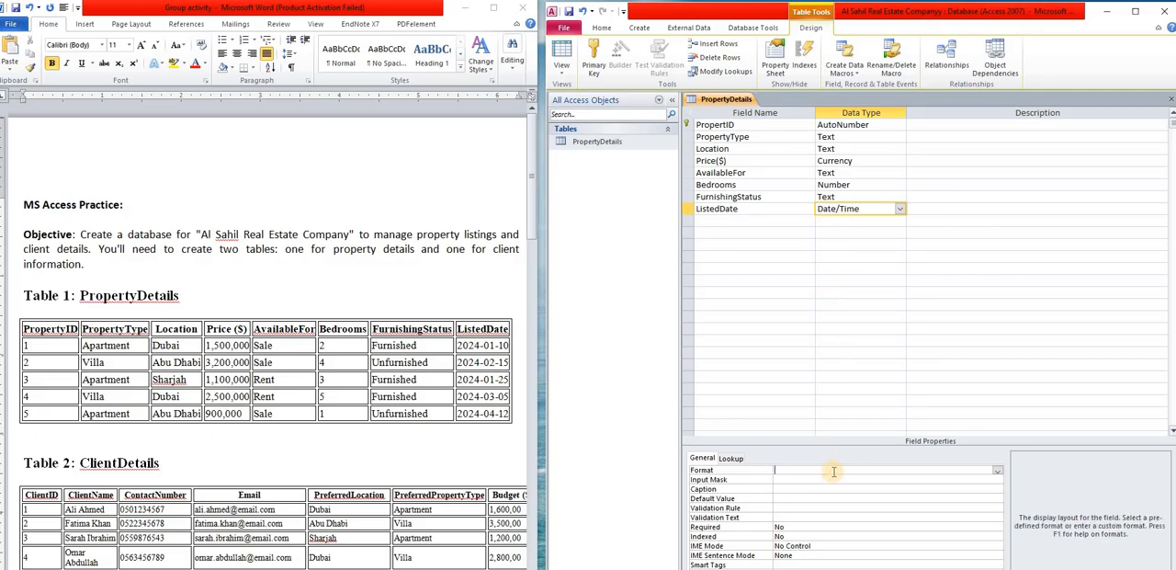
click(997, 471)
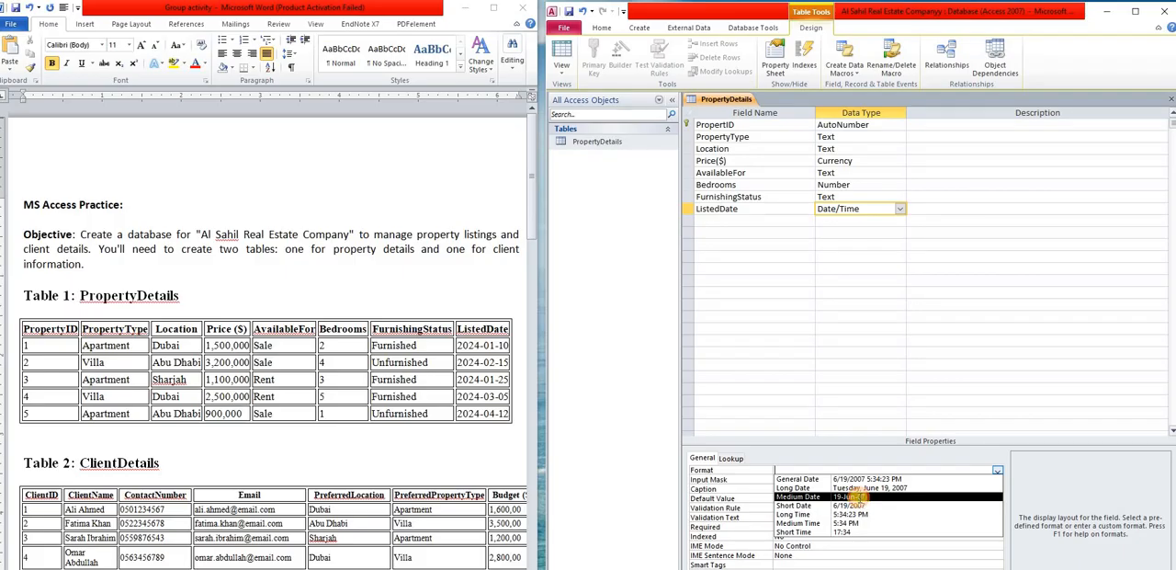
click(860, 499)
click(834, 281)
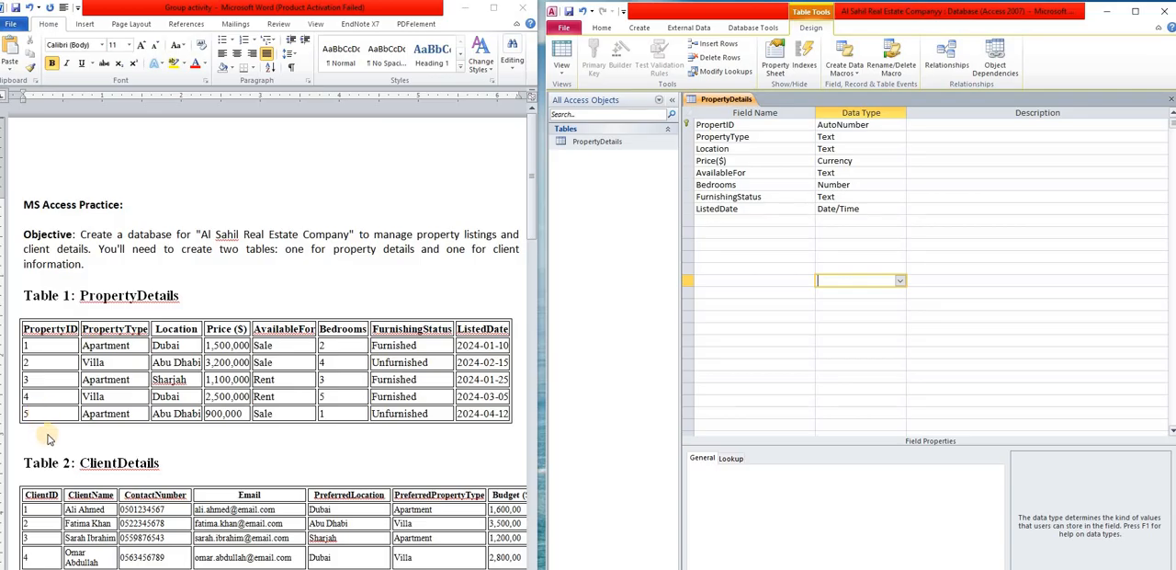
- Remove the primary key from the PropertID field and set it again on the same field
click(686, 125)
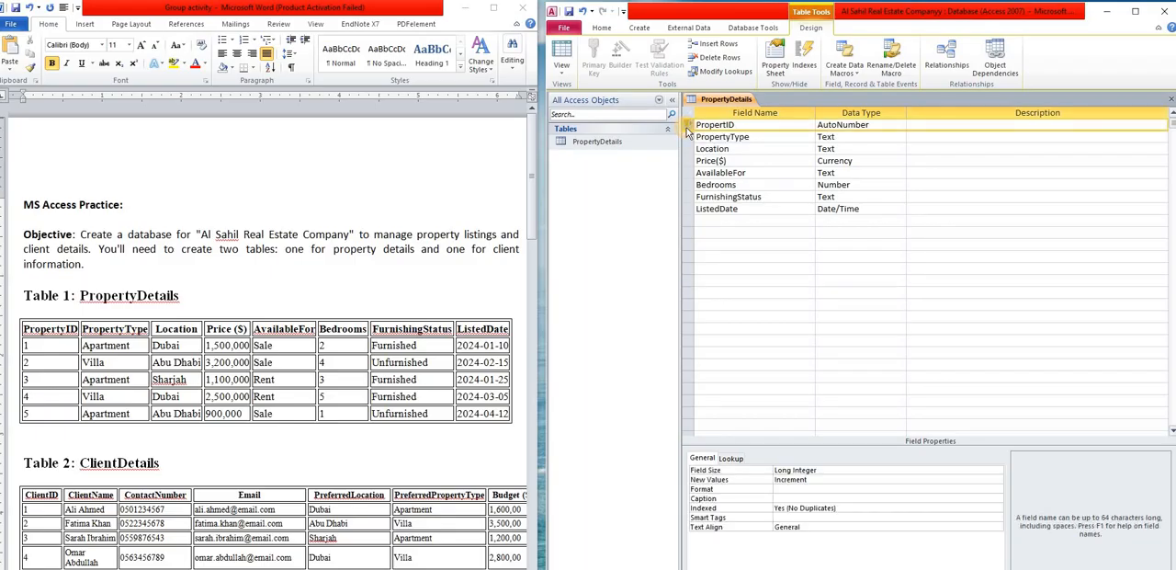
right_click(687, 128)
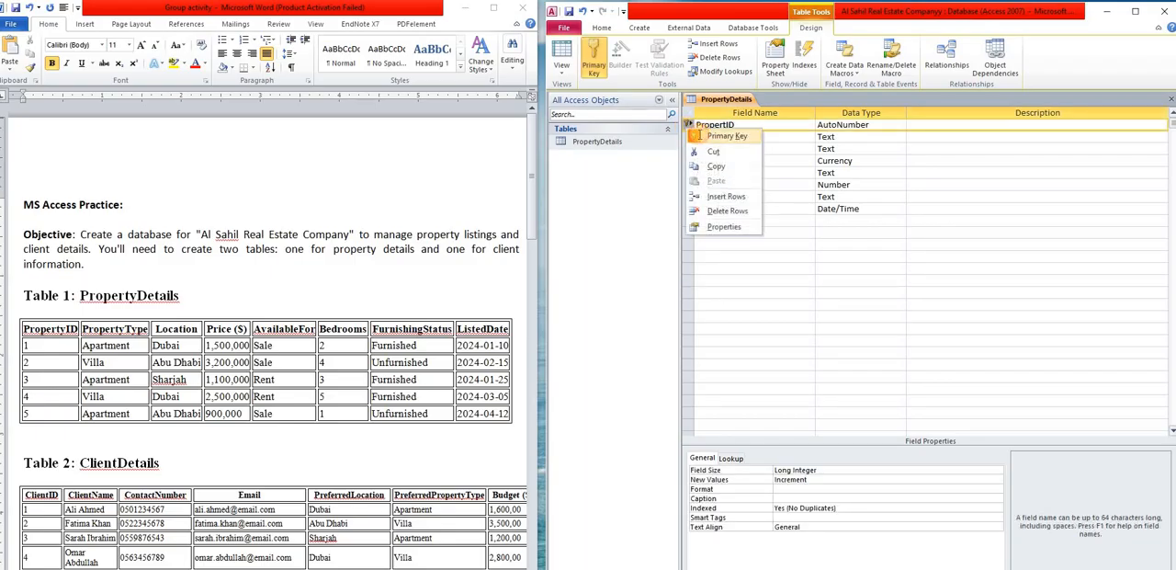
click(700, 136)
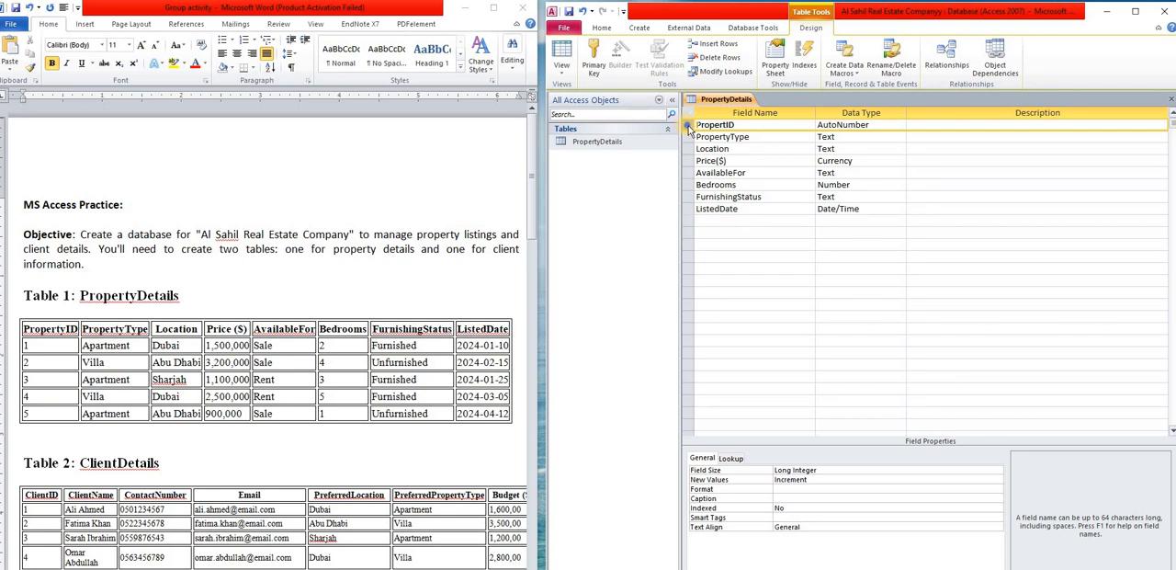
right_click(687, 128)
click(721, 134)
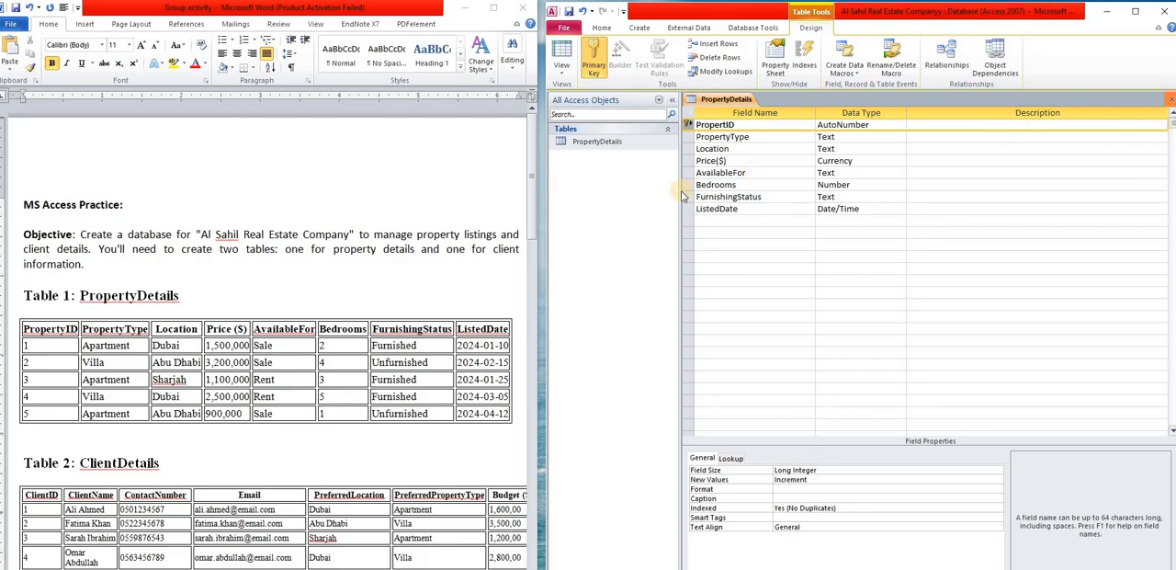
- Close the PropertyDetails design with its changes saved and reopen the table in Datasheet view
click(1171, 103)
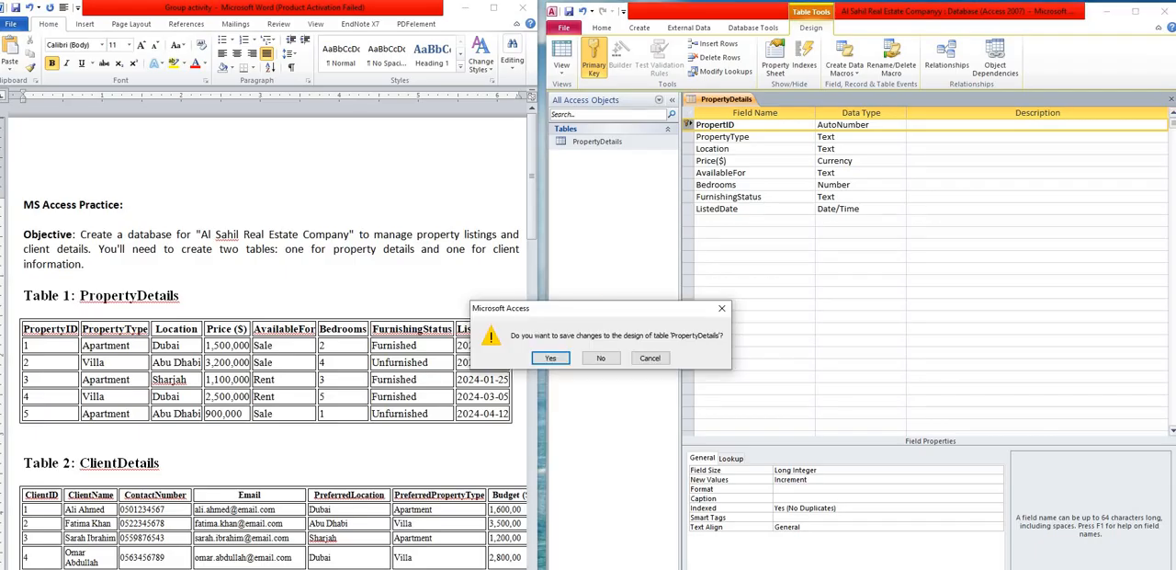
click(555, 360)
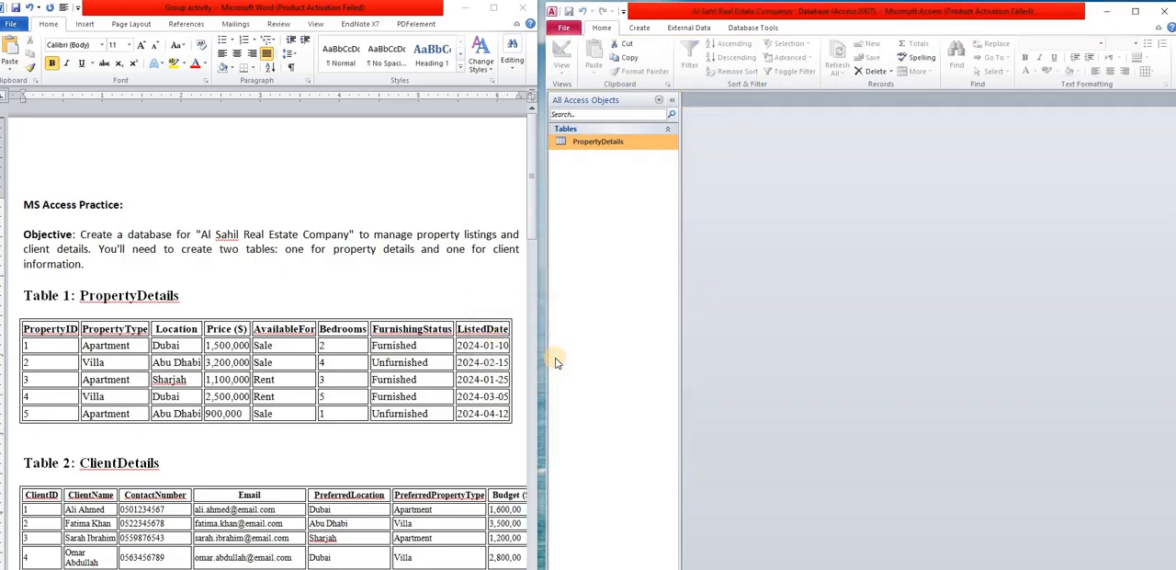
click(625, 147)
double_click(625, 147)
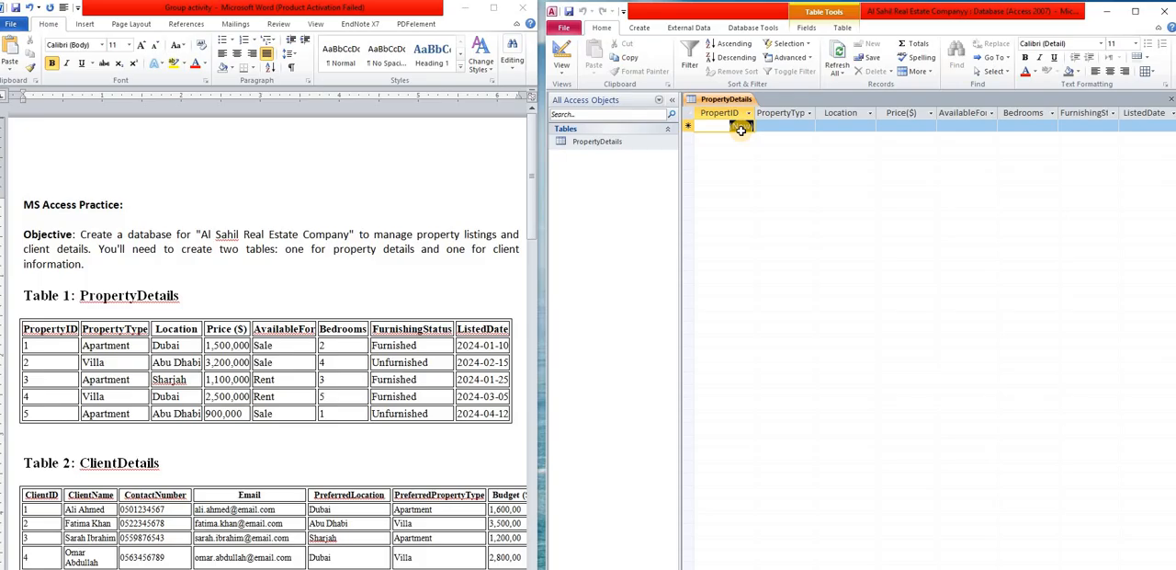
- Start the first PropertyDetails record with property type Apartement and location Dubai
click(777, 127)
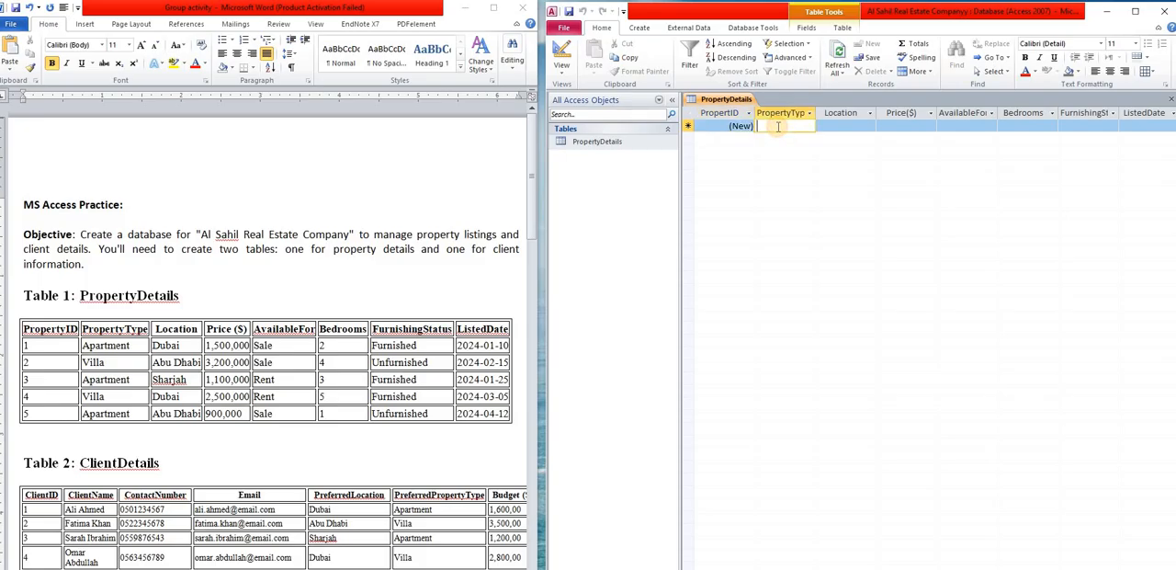
text(Apar)
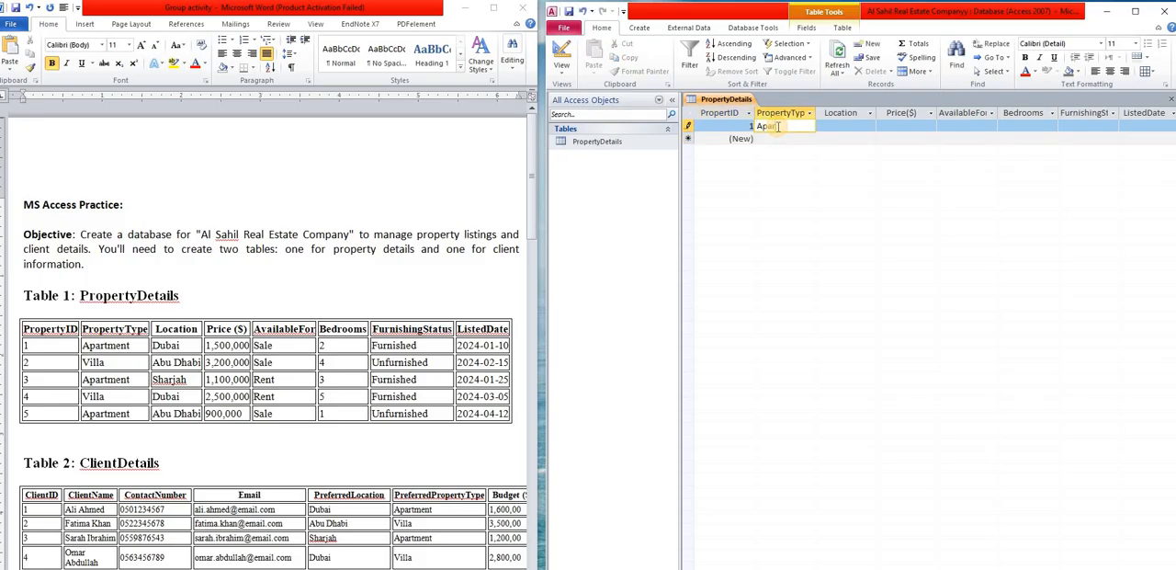
text(tement)
click(857, 127)
text(Duba)
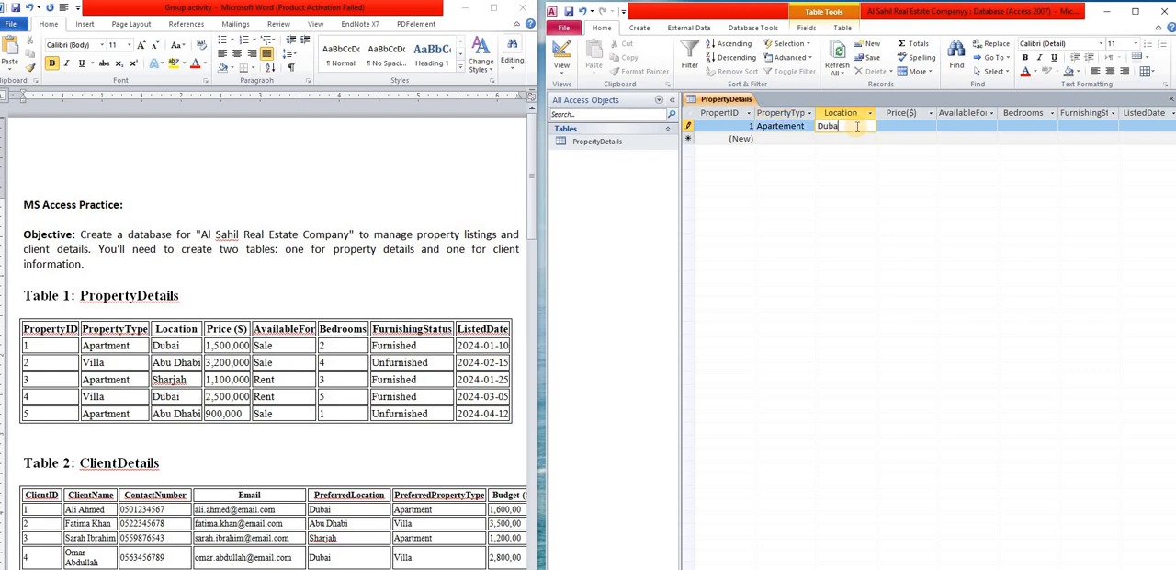
text(i)
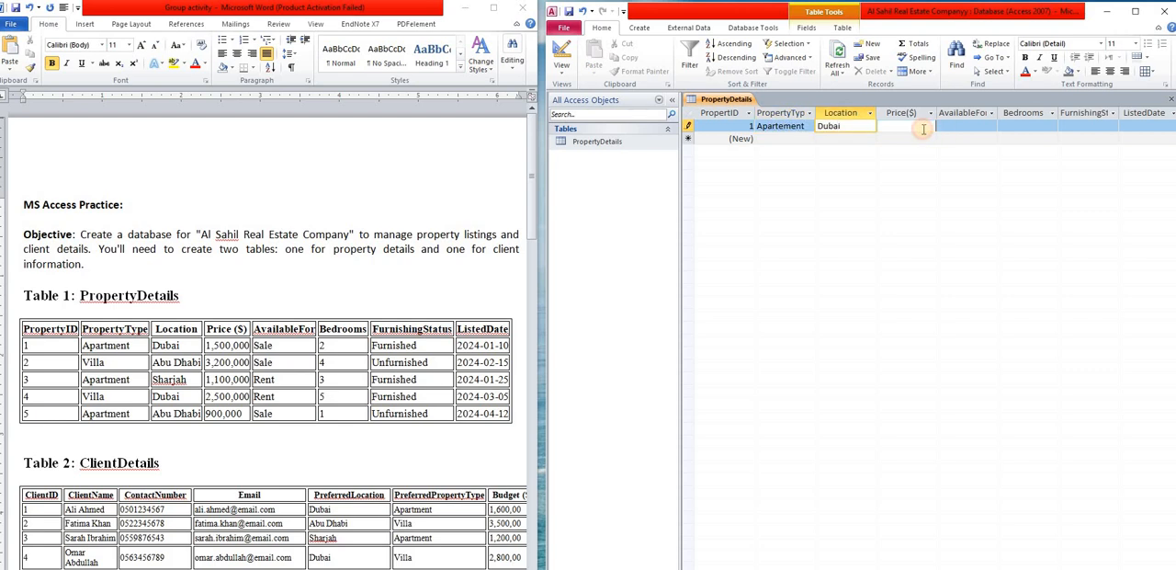
- Fill in the first record's price as 1500000, availability as Sale, bedrooms as 2 and furnishing status as Furnished
click(924, 128)
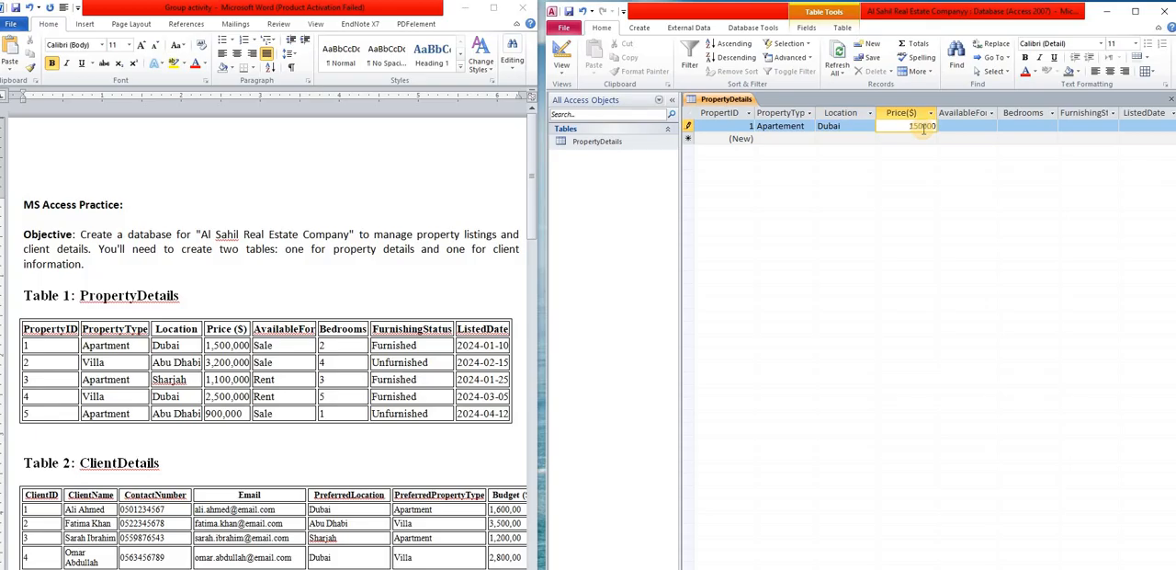
text(1500000)
click(978, 127)
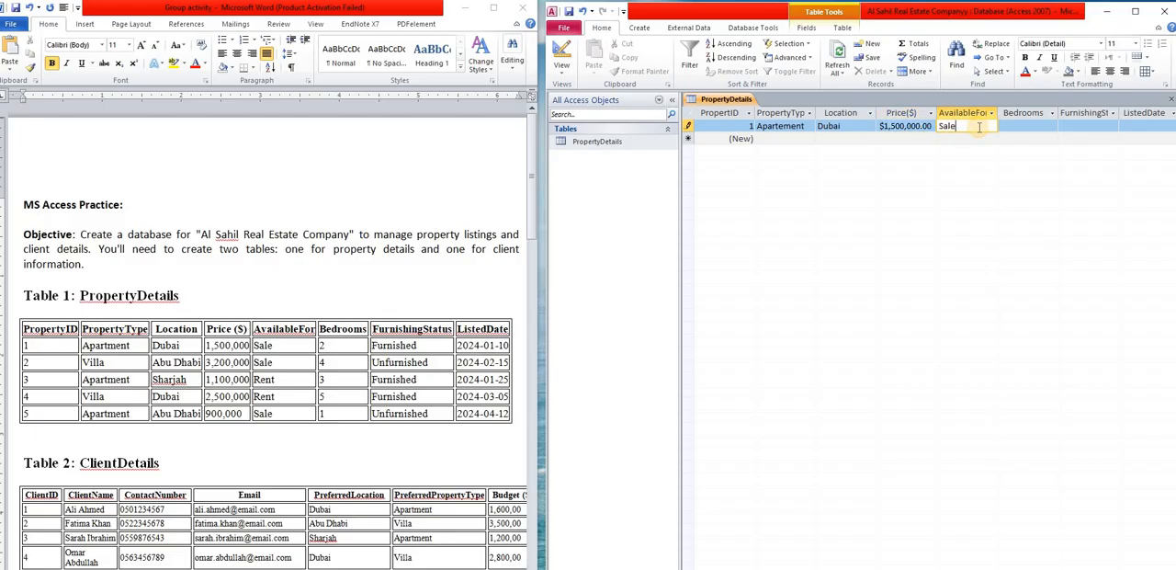
click(1042, 128)
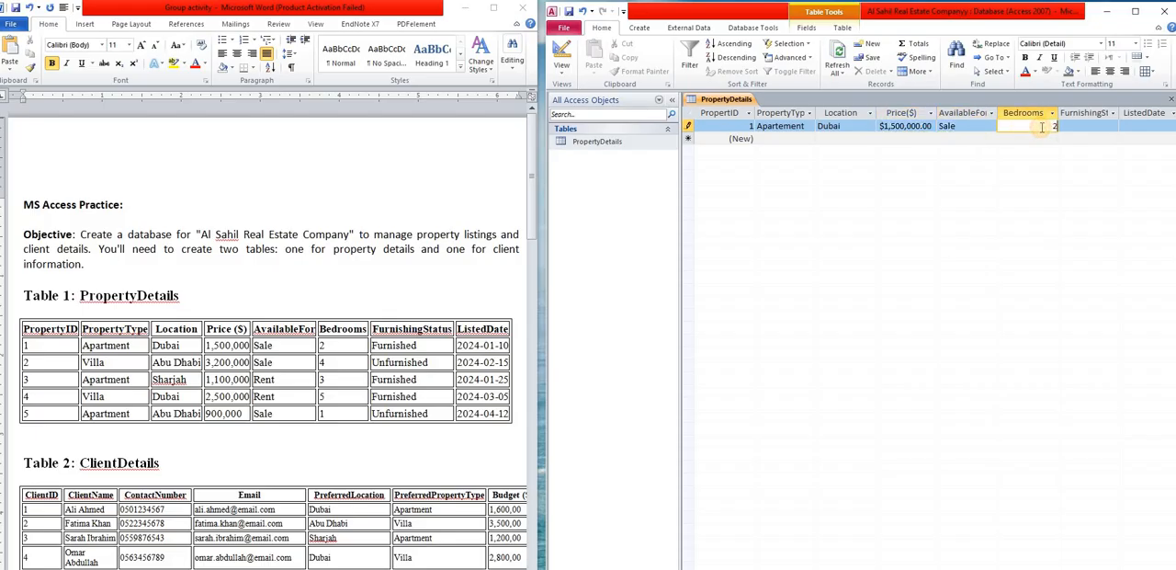
text(2)
click(1101, 126)
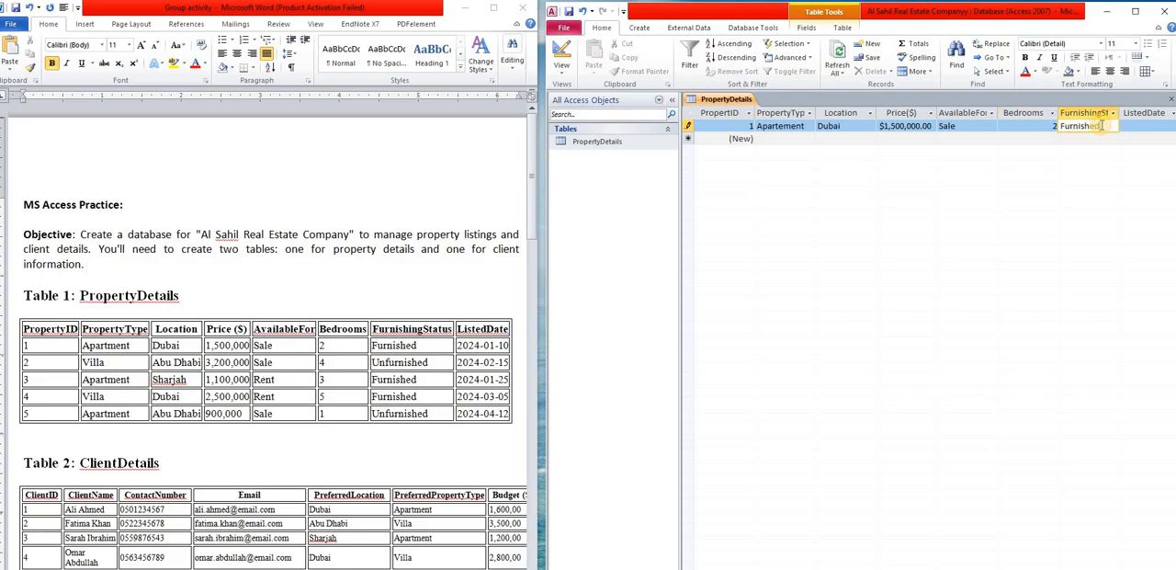
- Set the first record's ListedDate to January 10, 2024 with the date picker and move on to a new record
click(1151, 125)
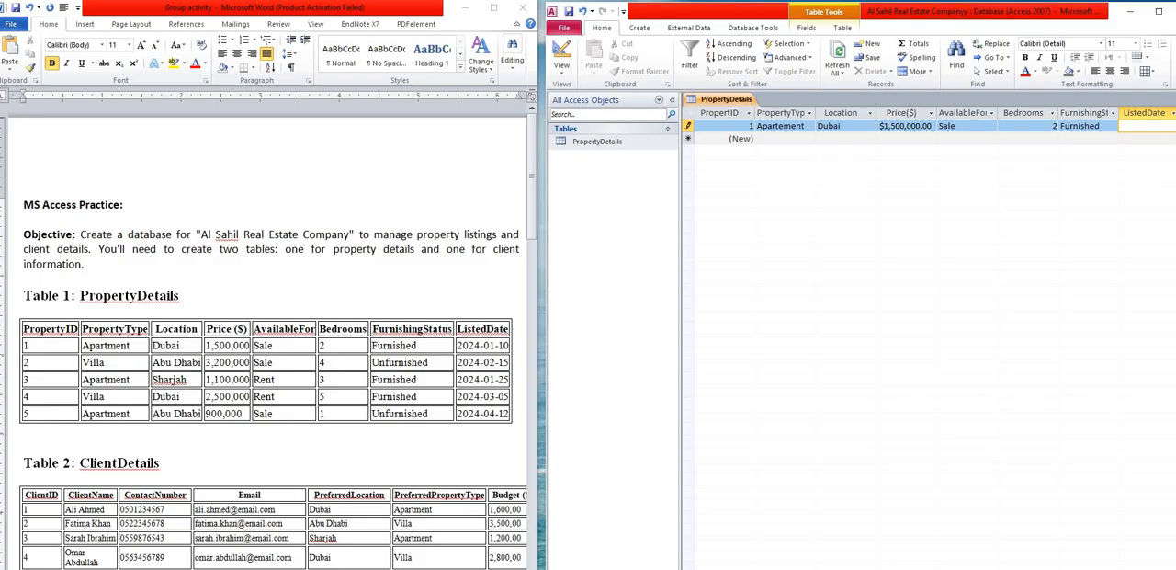
click(1168, 127)
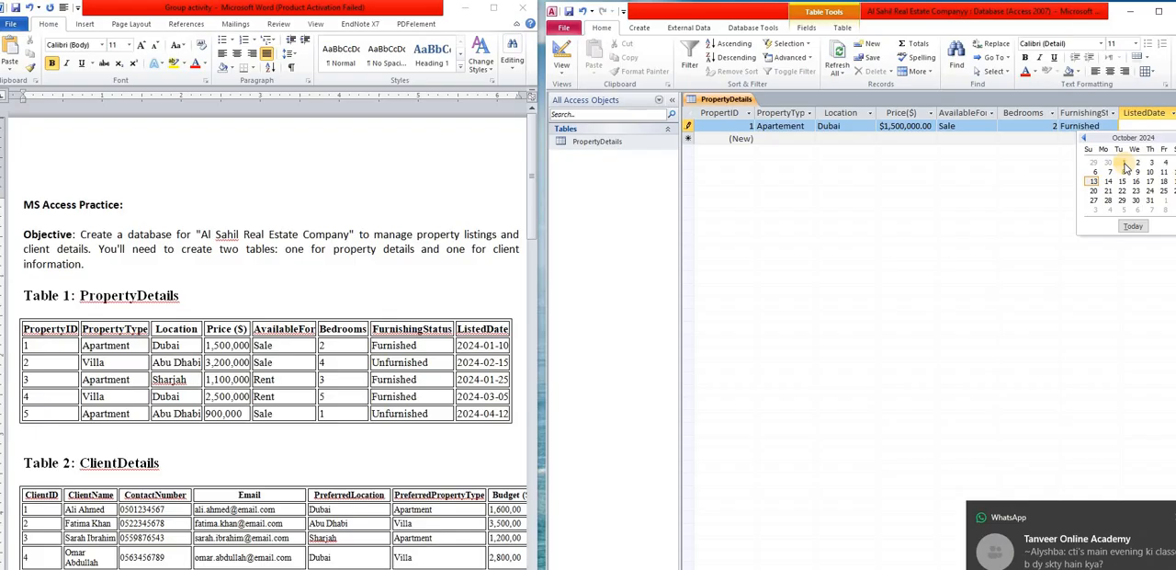
click(1084, 138)
click(1084, 138)
click(1084, 138)
click(1084, 138)
click(1084, 138)
click(1084, 137)
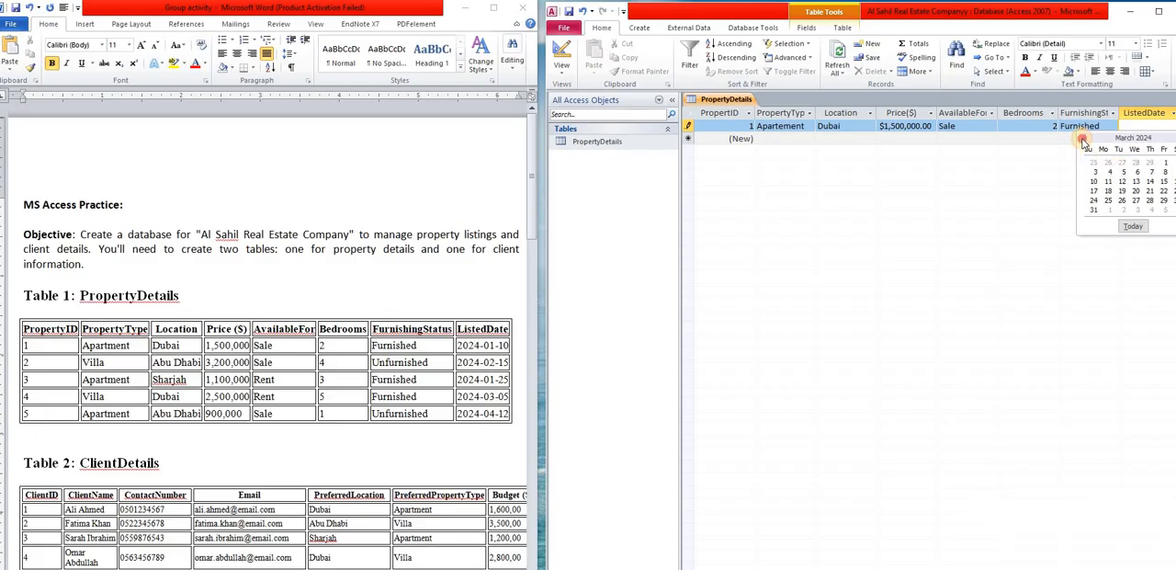
click(1084, 137)
click(1084, 138)
click(1084, 138)
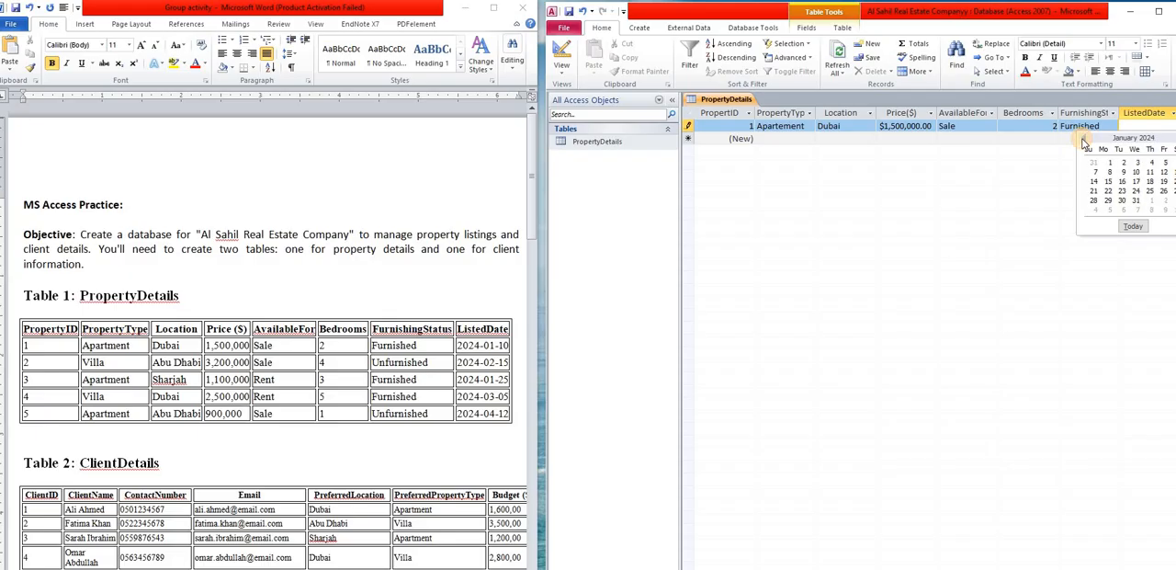
click(1136, 173)
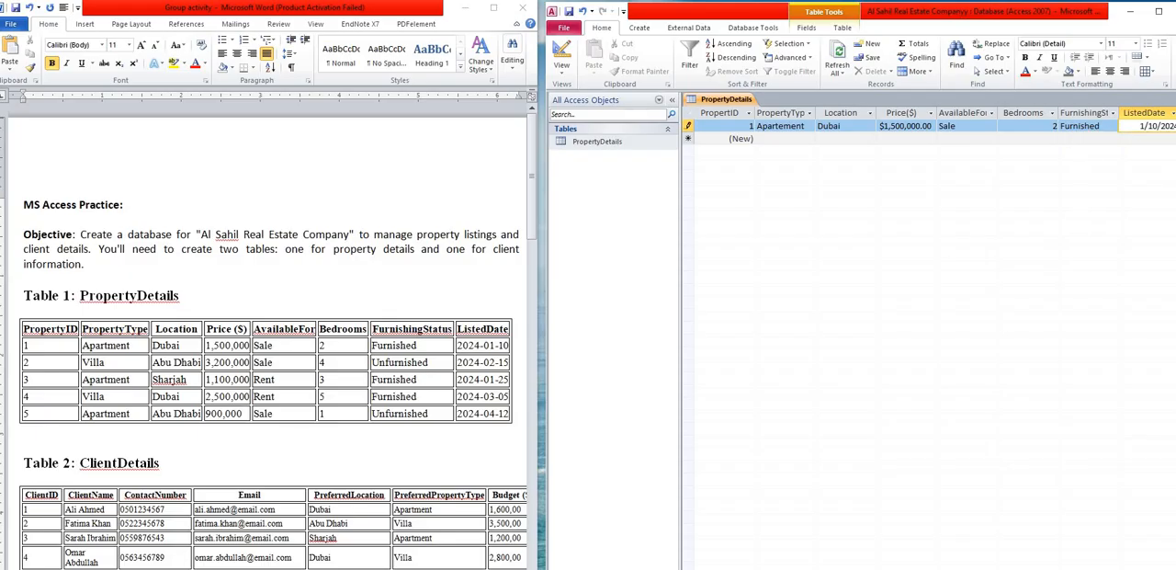
drag(756, 13, 728, 2)
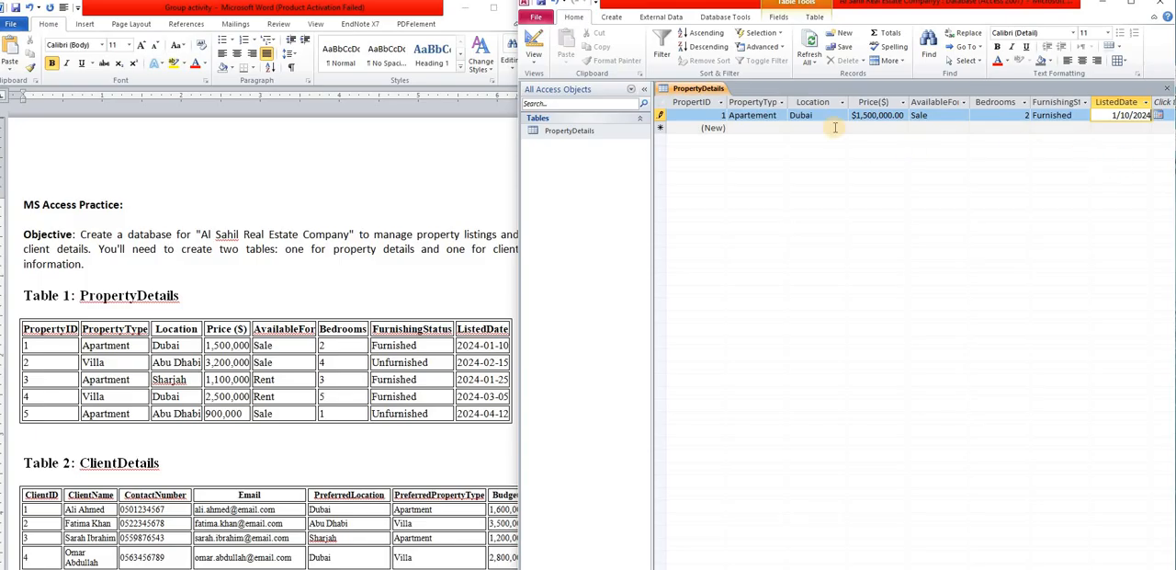
click(722, 128)
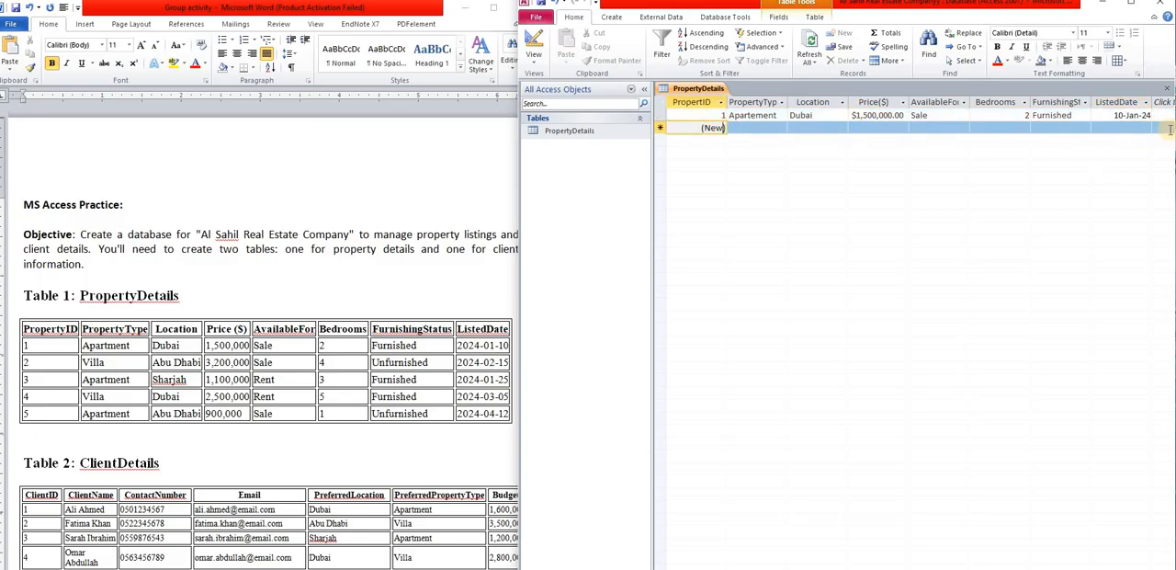
- Start the second PropertyDetails record with property type Villa, location Abu Dhabi and price 3200000
click(759, 128)
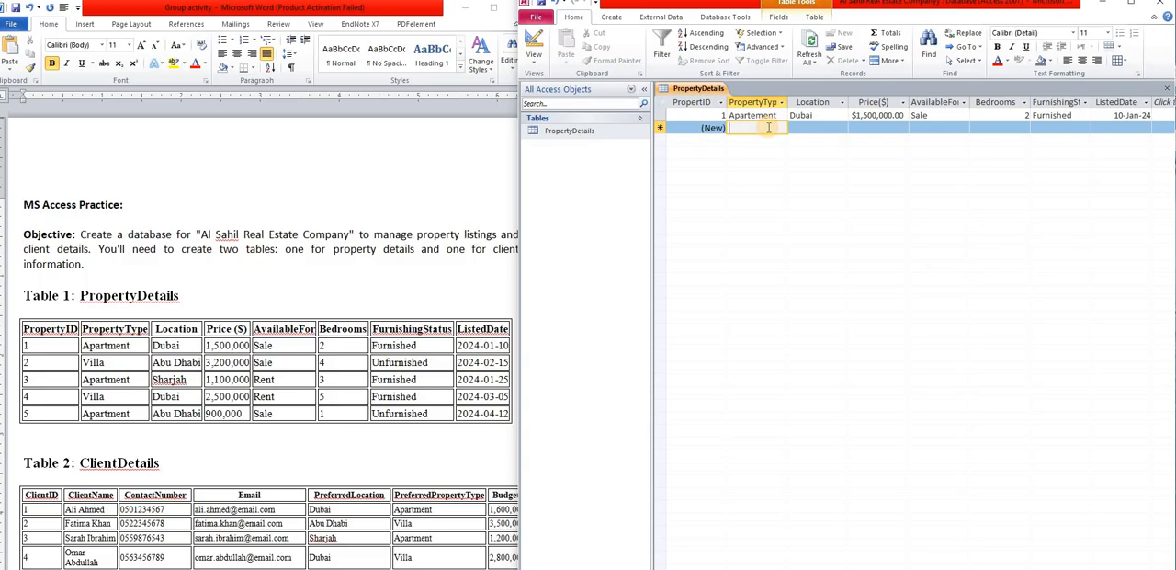
text(Villa)
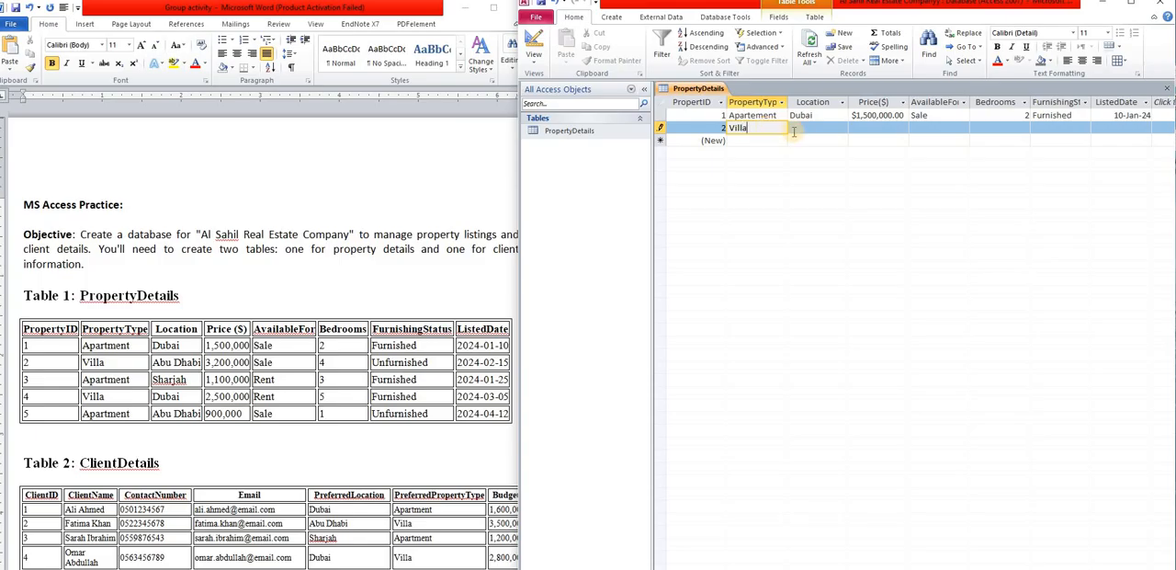
click(805, 130)
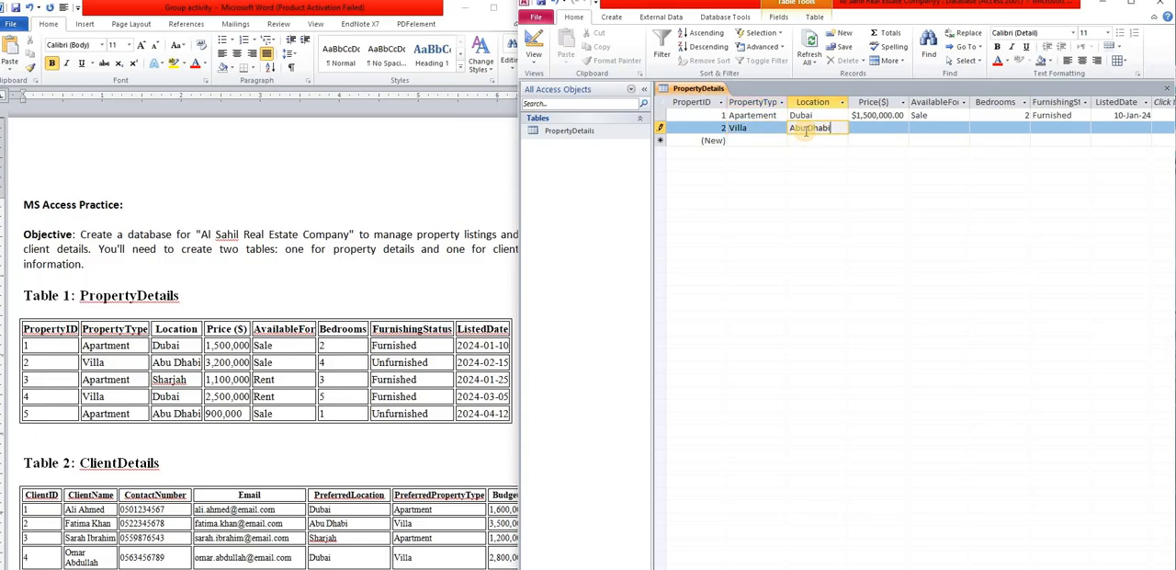
text(Abu Dhabi)
click(889, 125)
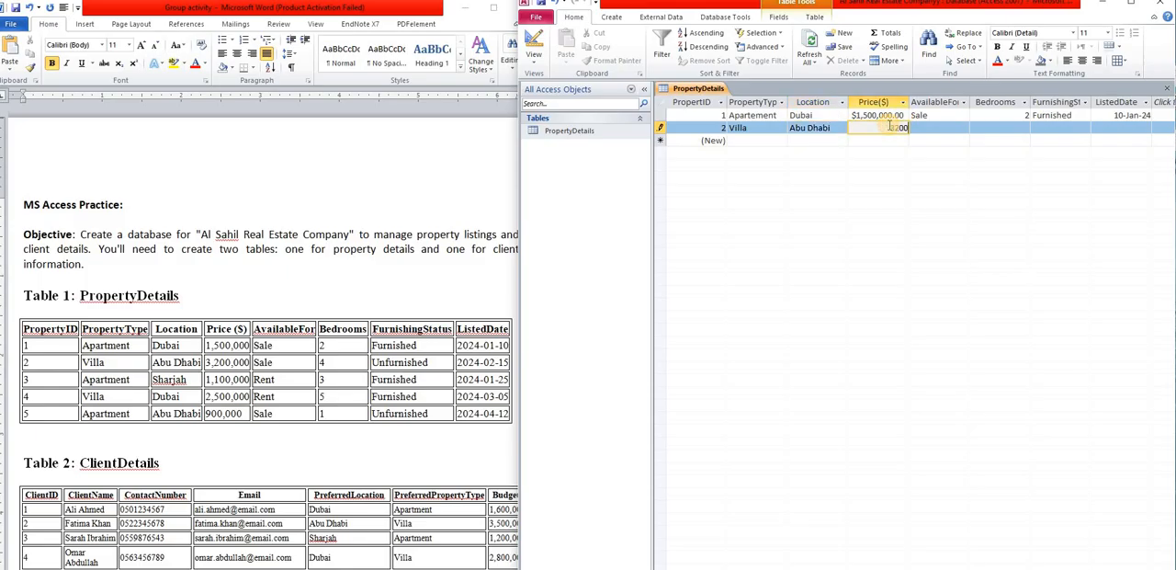
text(3200000)
- Fill in the second record's availability as Sale, bedrooms as 4 and furnishing status as Unfurnished
click(921, 128)
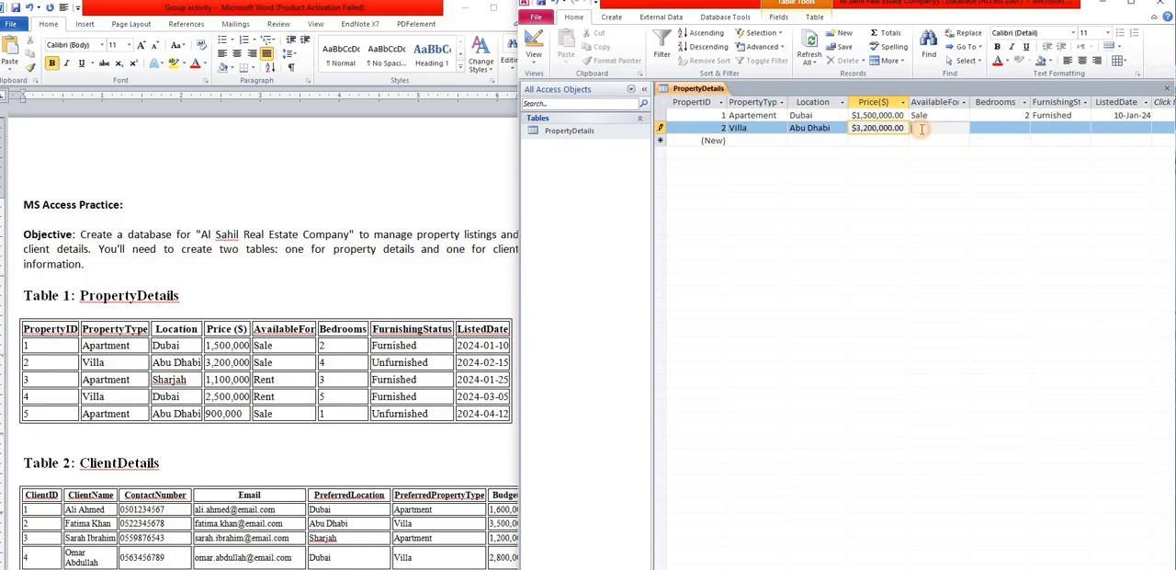
text(Sale)
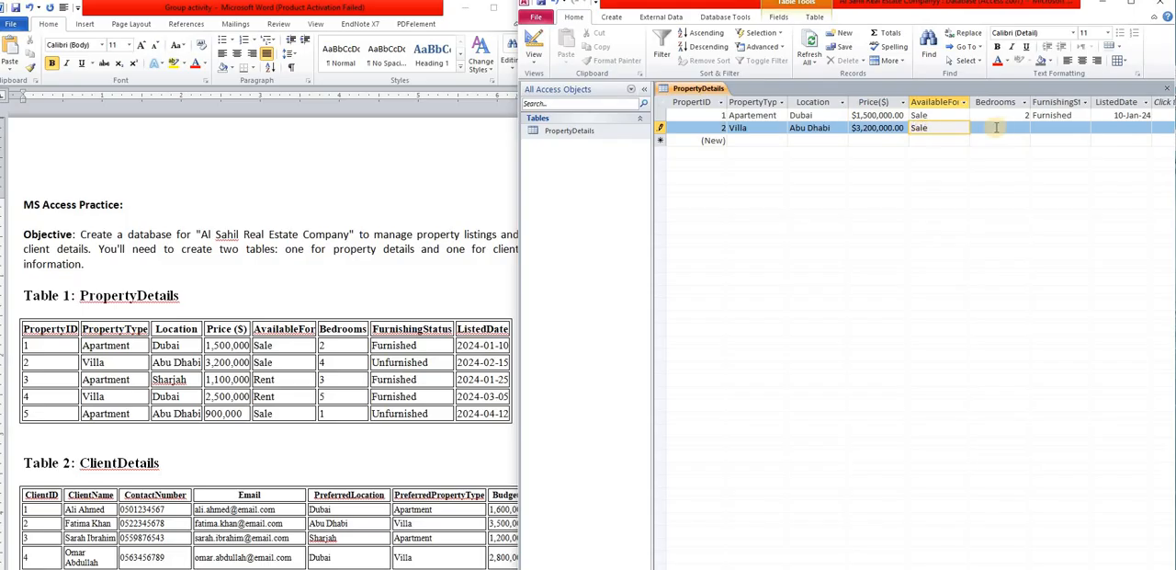
click(1004, 128)
text(4)
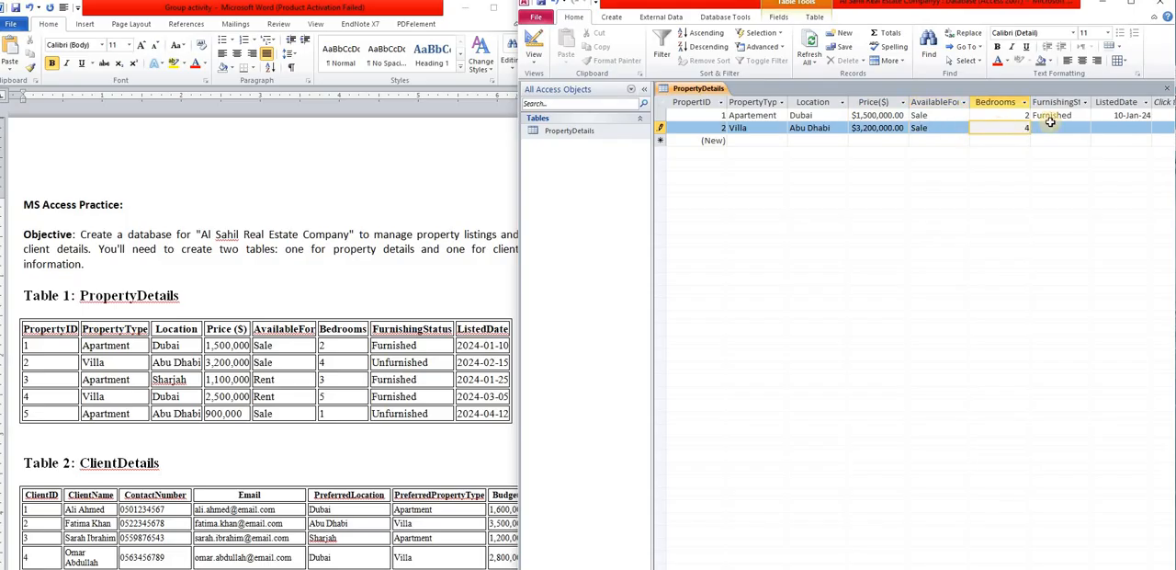
click(1083, 128)
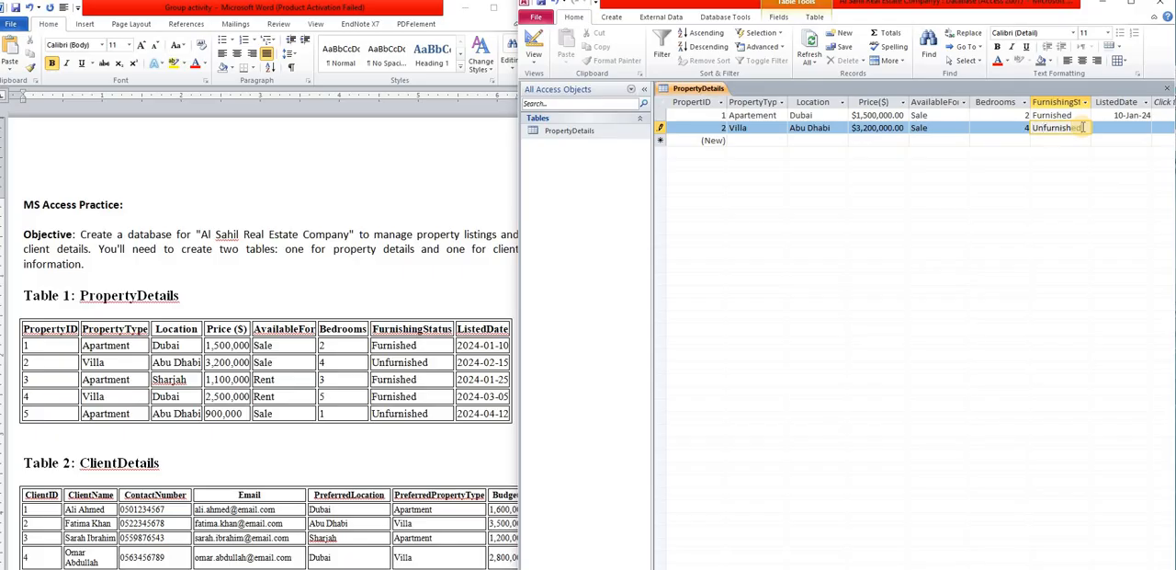
text(Unfurnished)
- Set the second record's ListedDate to October 8, 2024 with the date picker and move on to a new record
click(1153, 133)
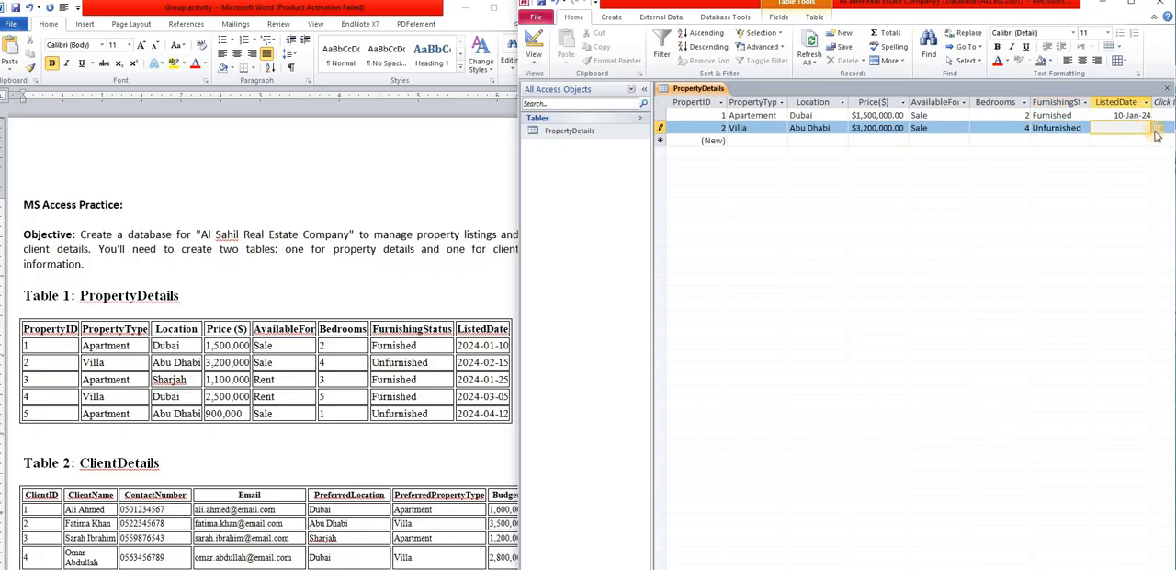
click(1156, 130)
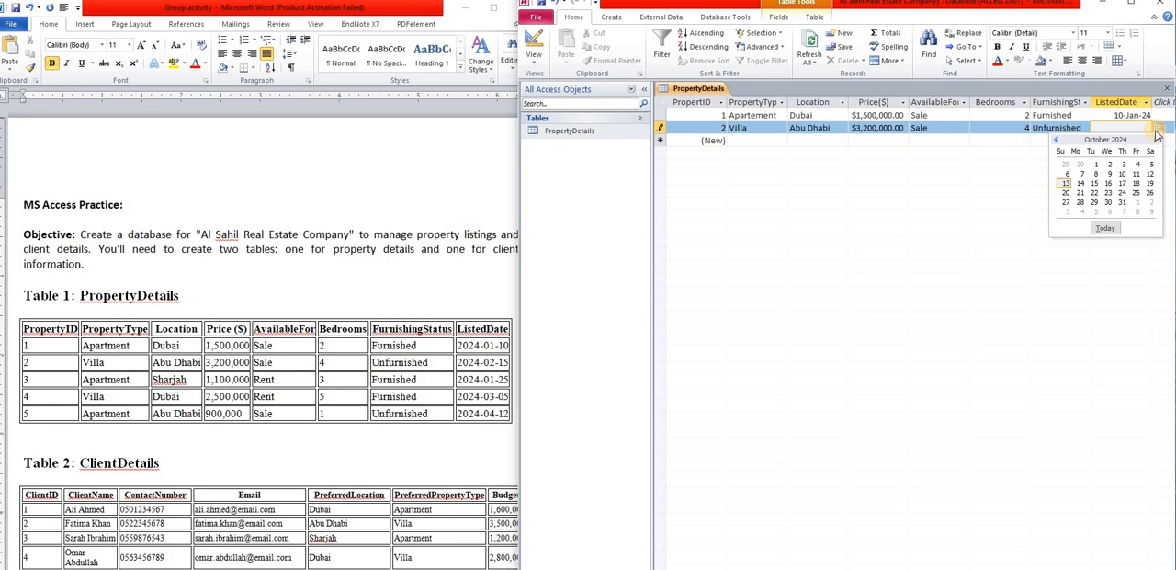
click(1096, 173)
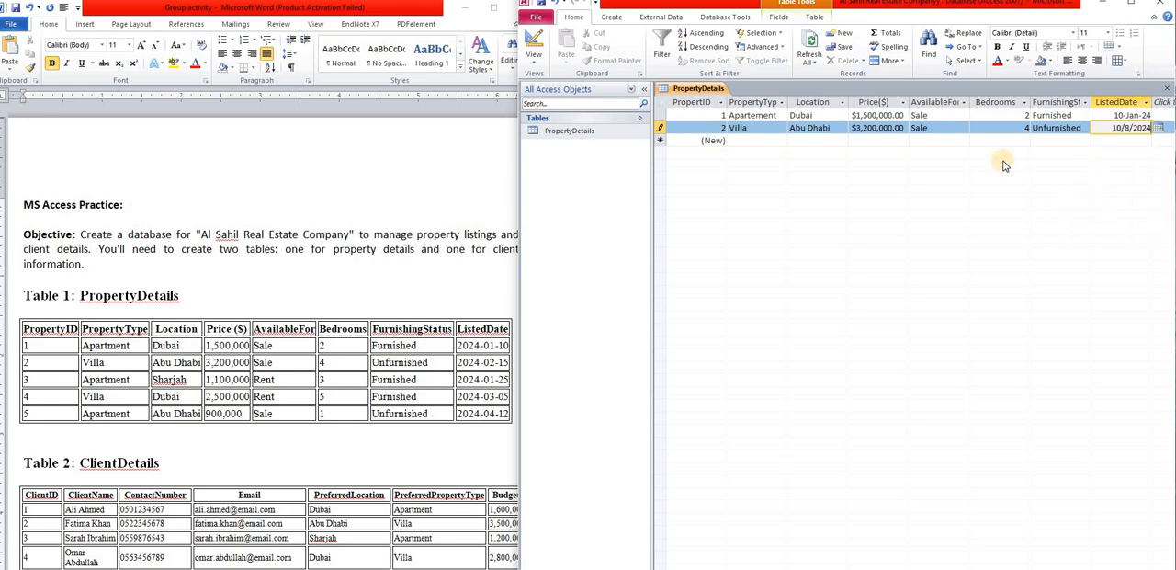
key(Return)
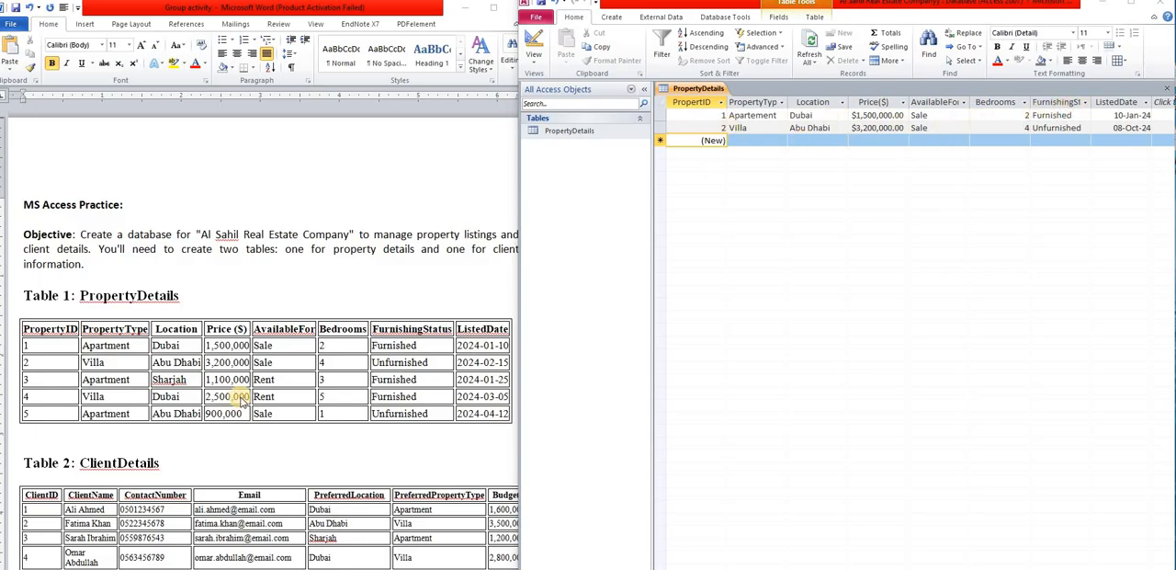
- Following the query tasks in the Word document, change the first record's availability to Rent and close the PropertyDetails table
scroll(241, 400, down, 3)
scroll(242, 400, down, 2)
scroll(241, 401, down, 12)
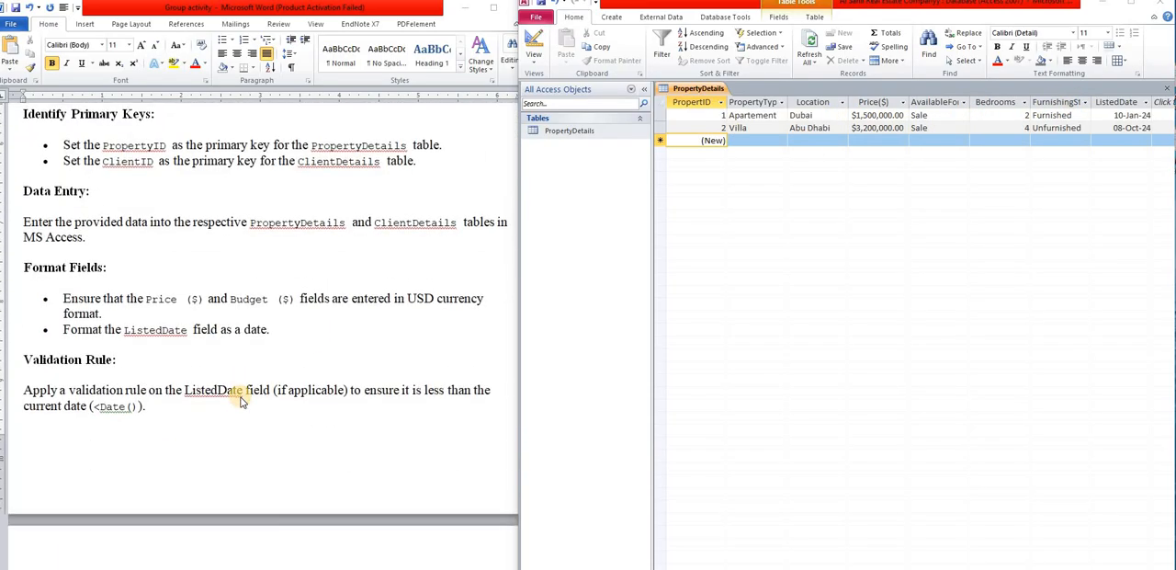
scroll(241, 400, down, 1)
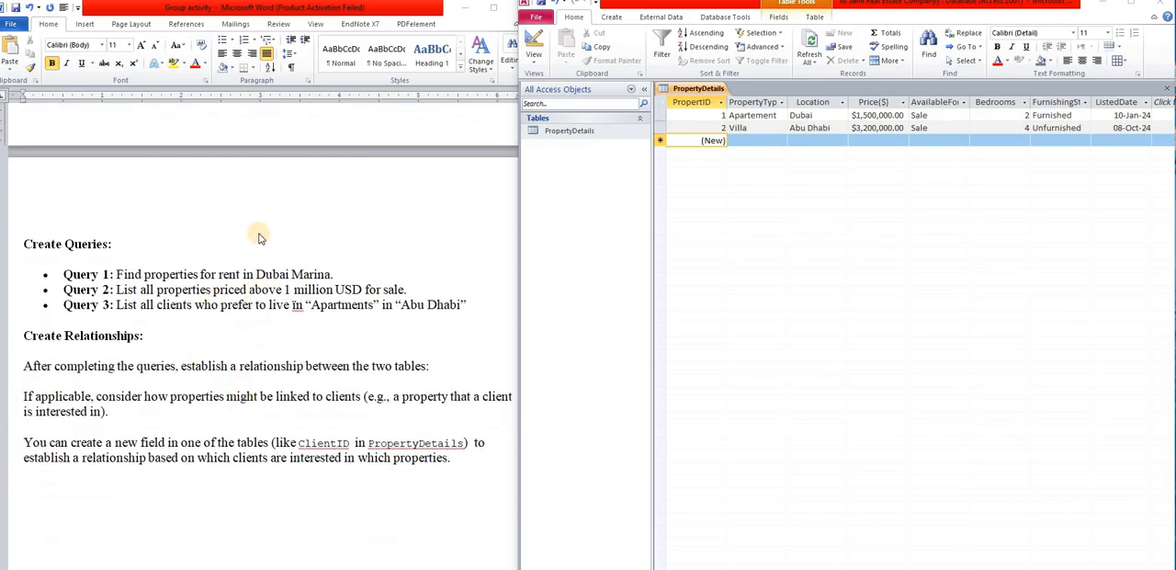
scroll(232, 311, up, 1)
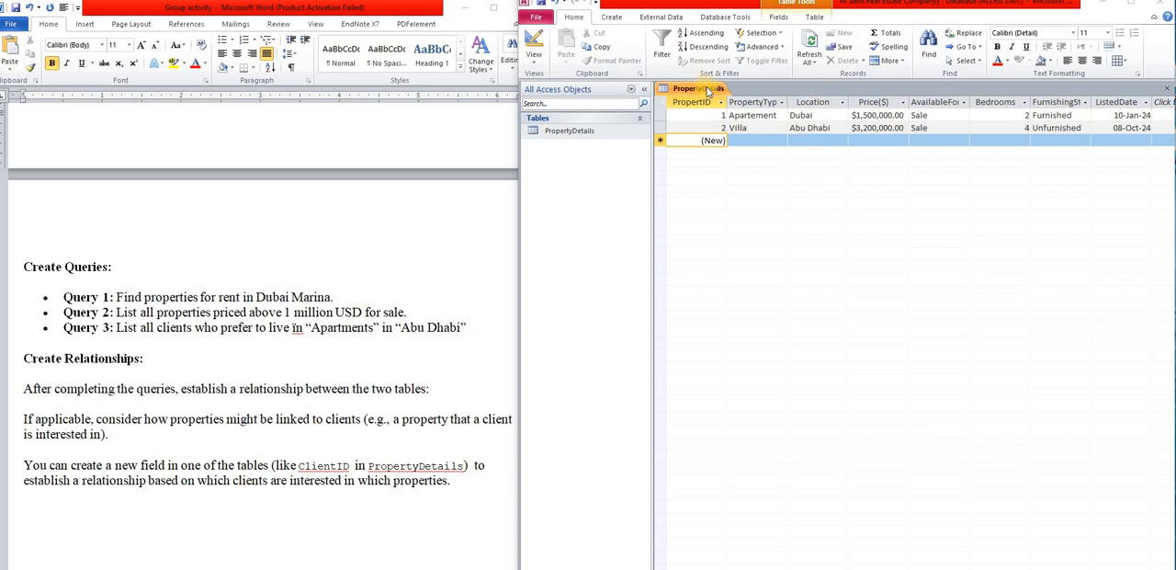
click(799, 115)
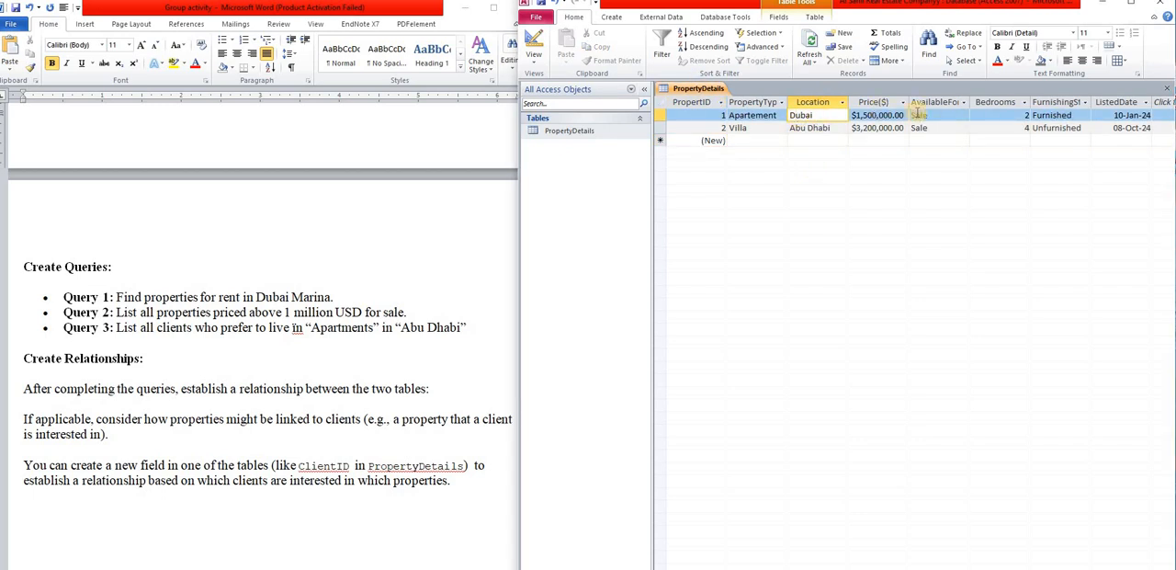
click(939, 115)
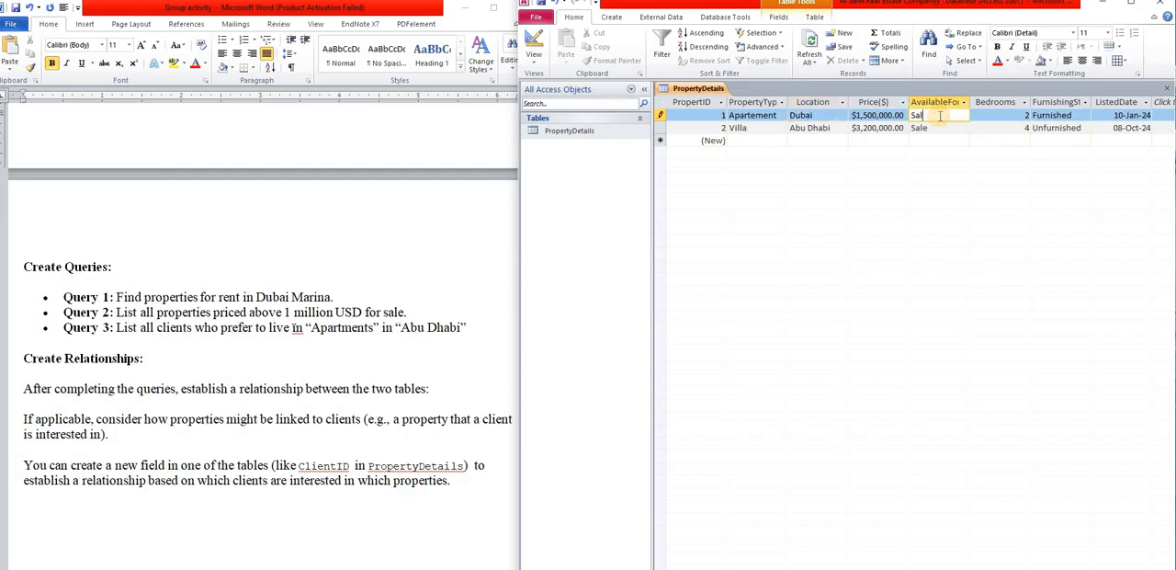
text(Rent)
right_click(609, 134)
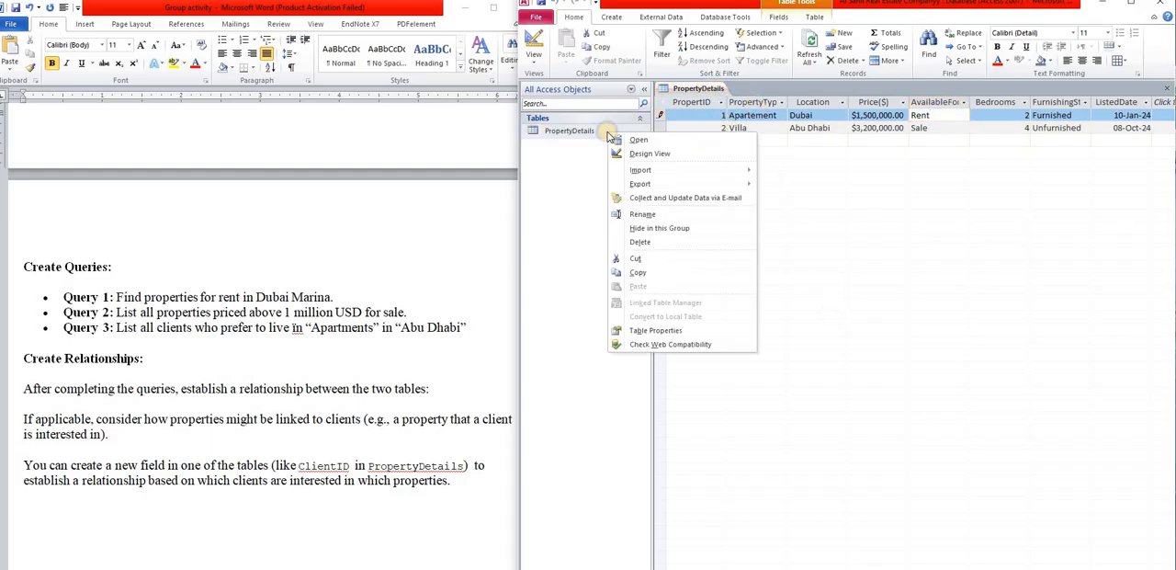
click(1086, 316)
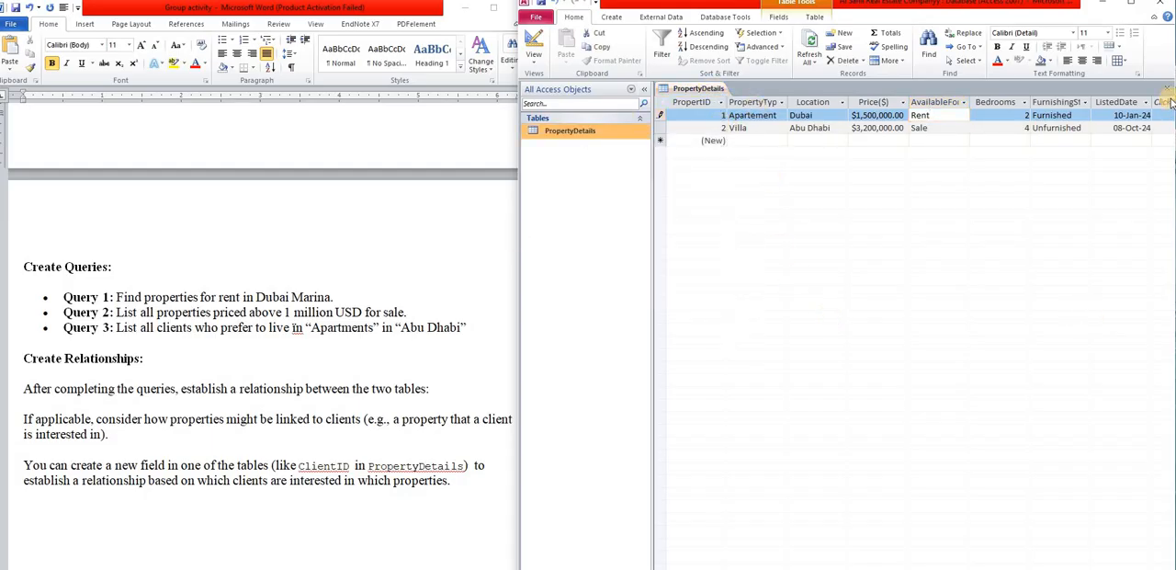
click(1168, 88)
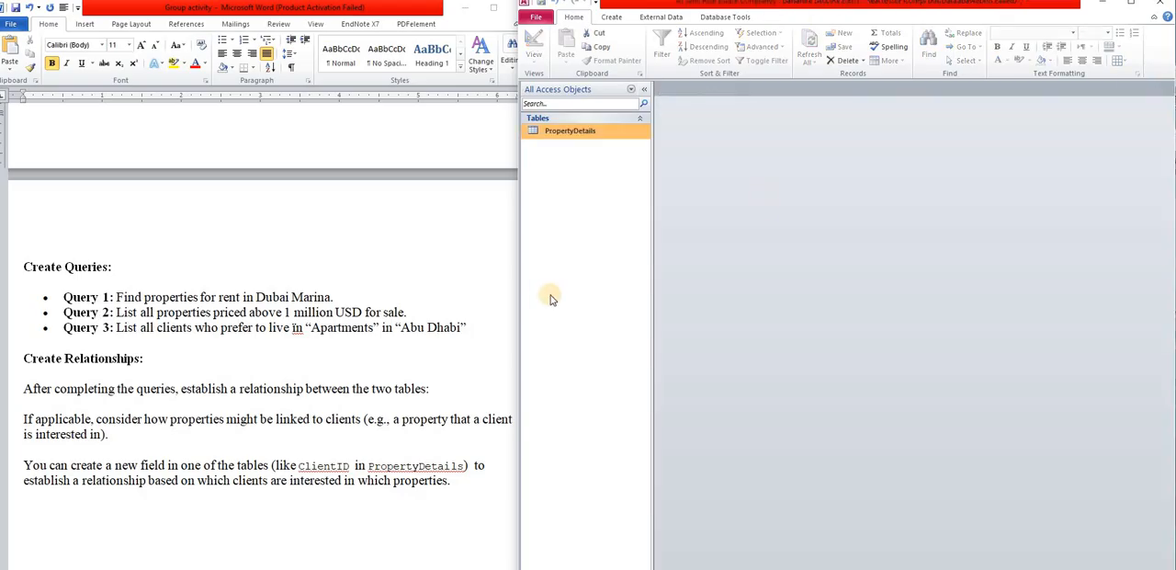
- Start a new query with the Simple Query Wizard, using the PropertyDetails table as its source
click(613, 18)
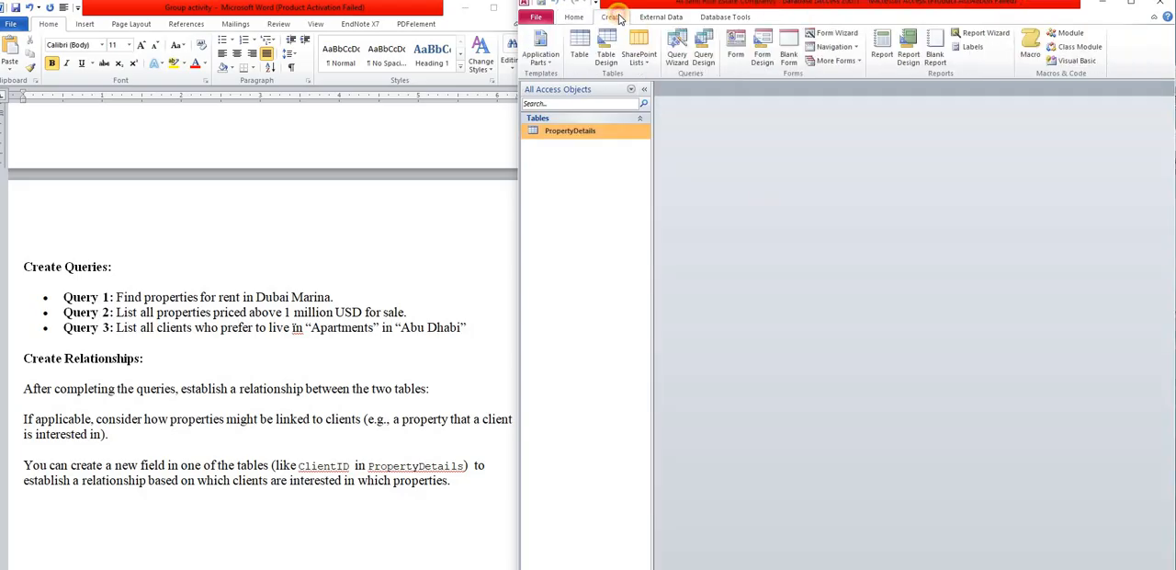
click(677, 46)
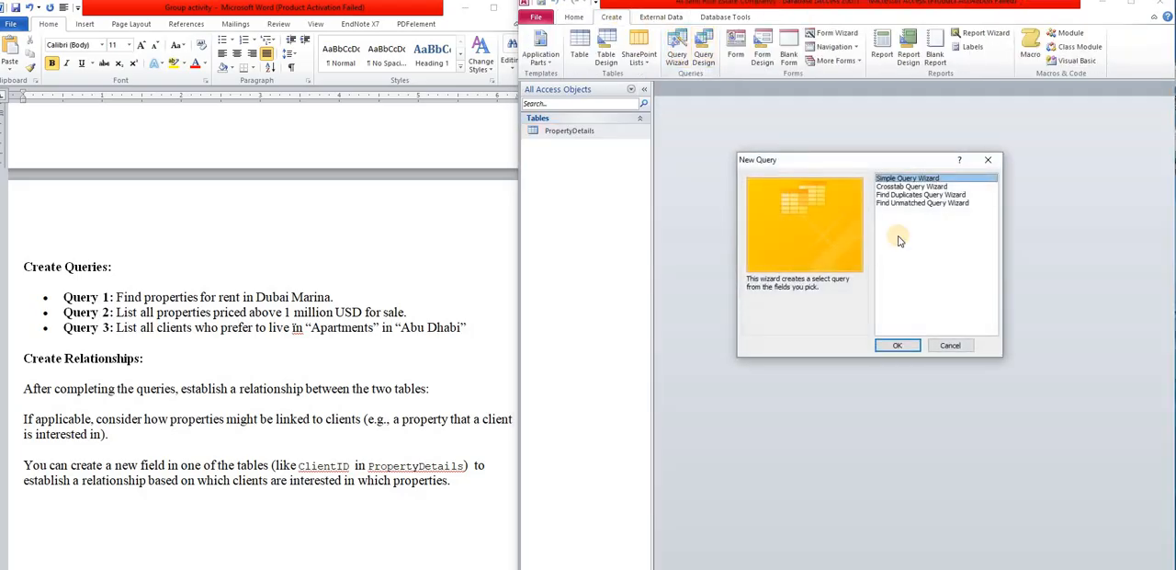
click(897, 346)
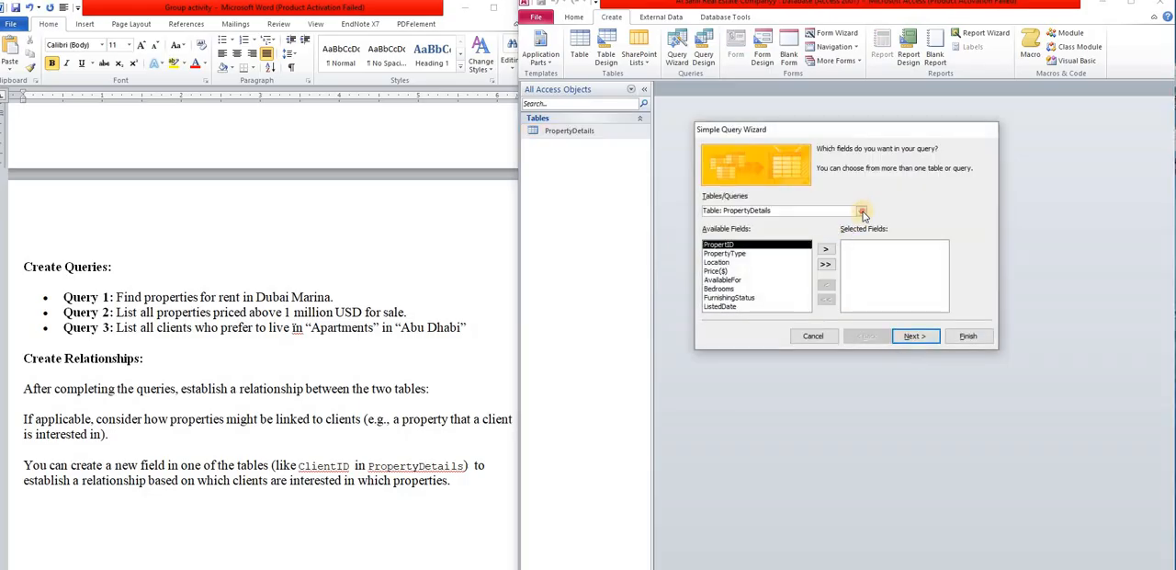
click(862, 211)
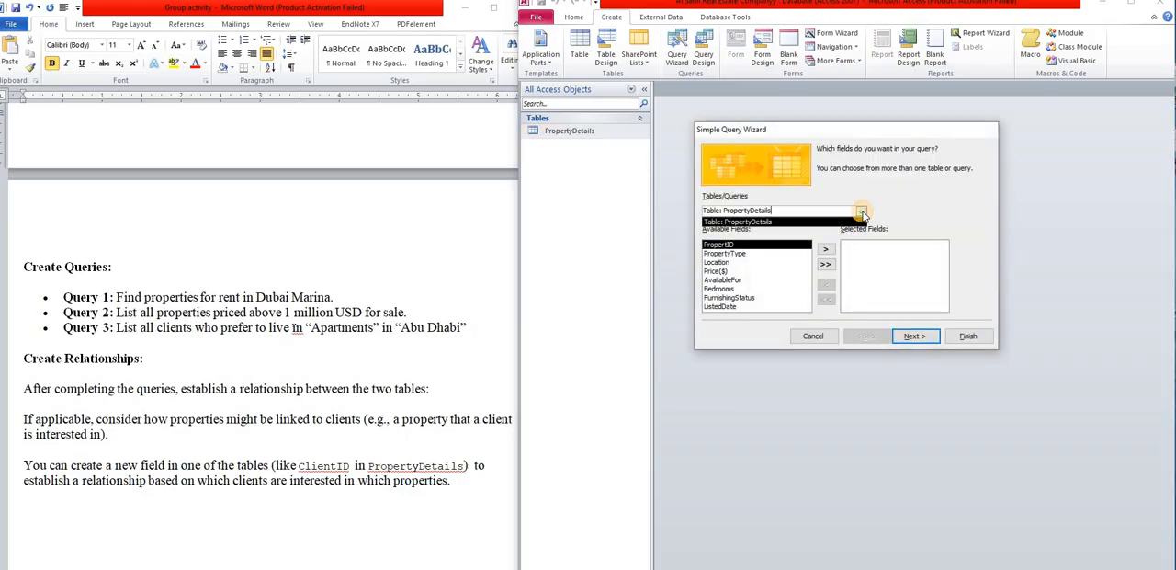
click(783, 222)
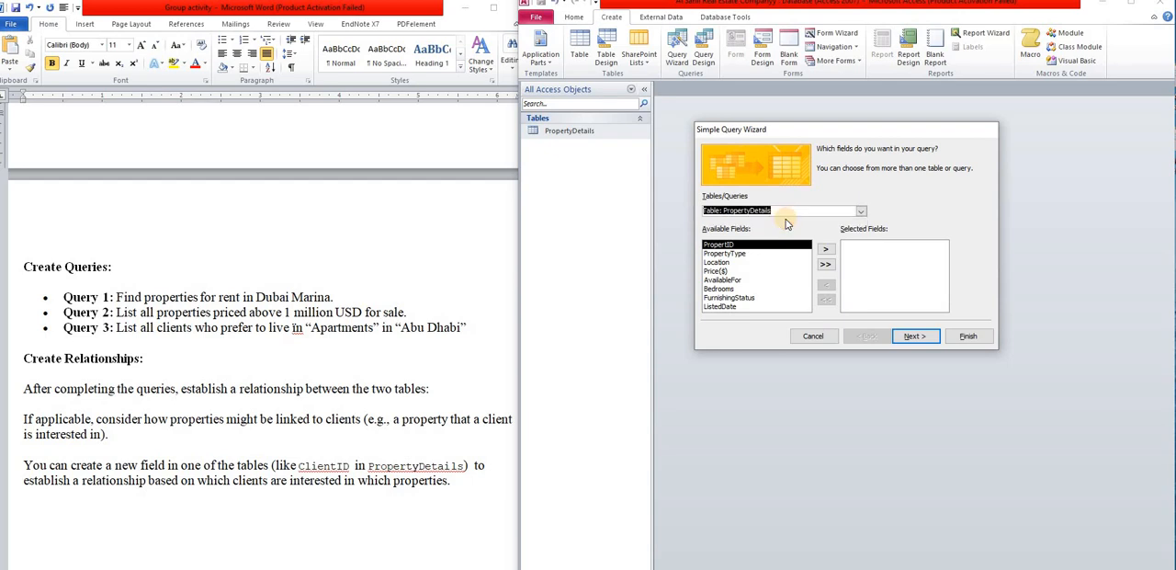
- Add all PropertyDetails fields, from PropertID through ListedDate, to the query and proceed to its title settings
click(824, 250)
click(825, 250)
click(824, 250)
click(824, 250)
click(824, 250)
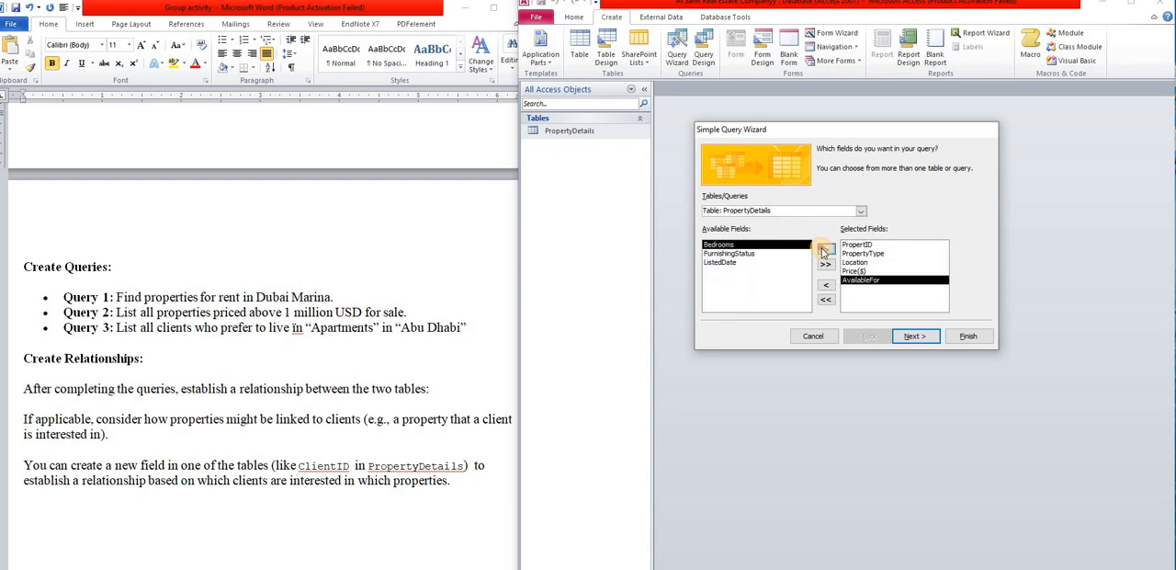
click(824, 251)
click(824, 251)
click(824, 252)
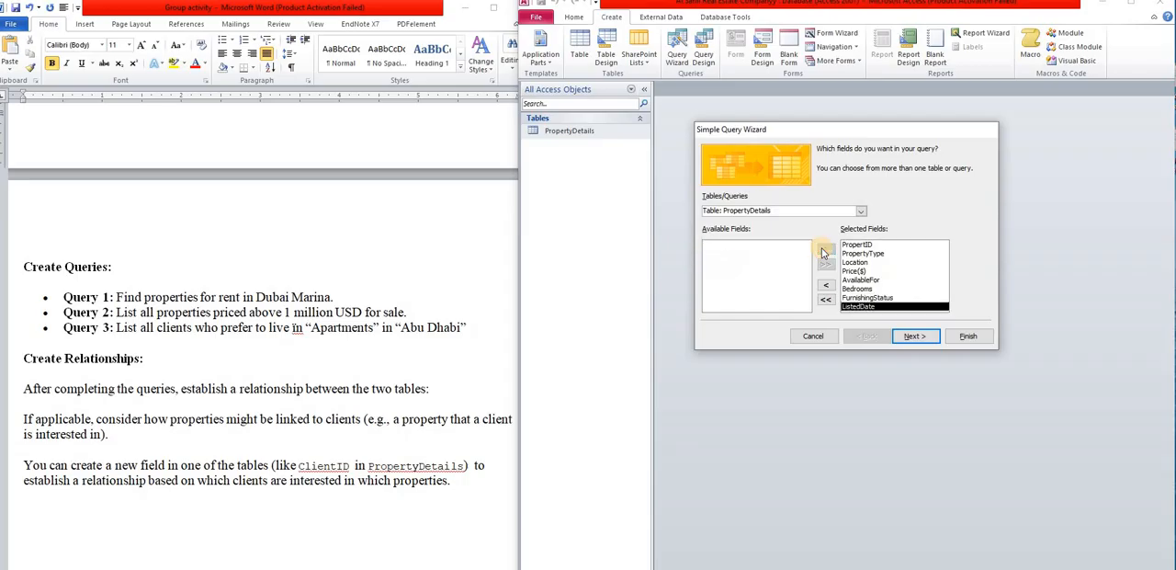
click(914, 336)
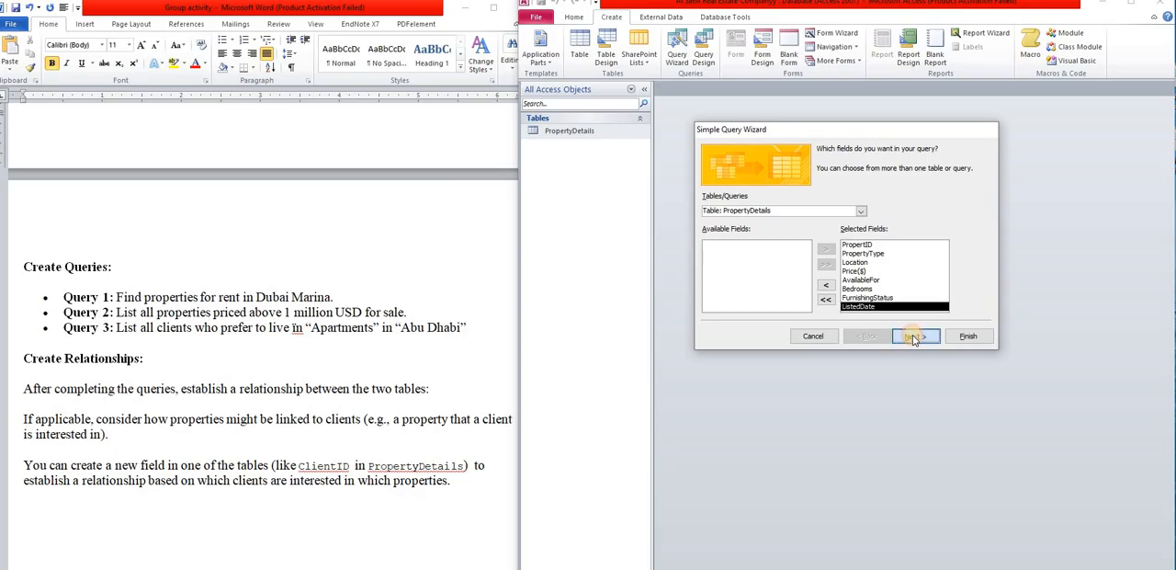
click(912, 337)
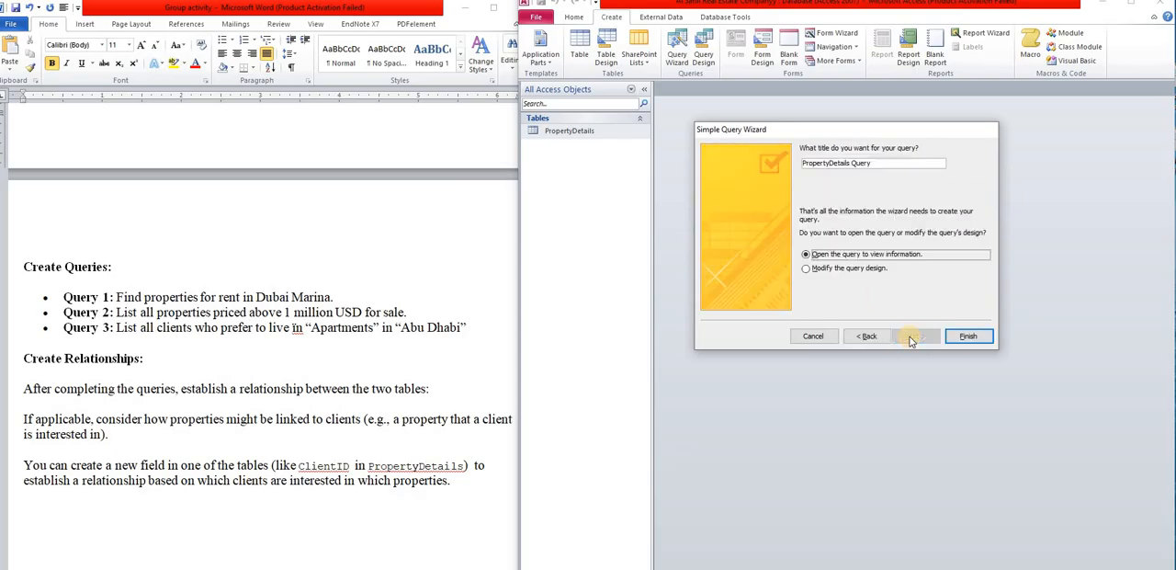
- Title the query Dubai Properties and finish the wizard, opening the query to view its information
click(875, 161)
key(BackSpace)
key(BackSpace)
key(BackSpace)
key(BackSpace)
key(BackSpace)
key(BackSpace)
key(BackSpace)
key(BackSpace)
key(BackSpace)
key(BackSpace)
key(BackSpace)
key(BackSpace)
key(BackSpace)
key(BackSpace)
key(BackSpace)
key(BackSpace)
key(BackSpace)
key(BackSpace)
key(BackSpace)
key(BackSpace)
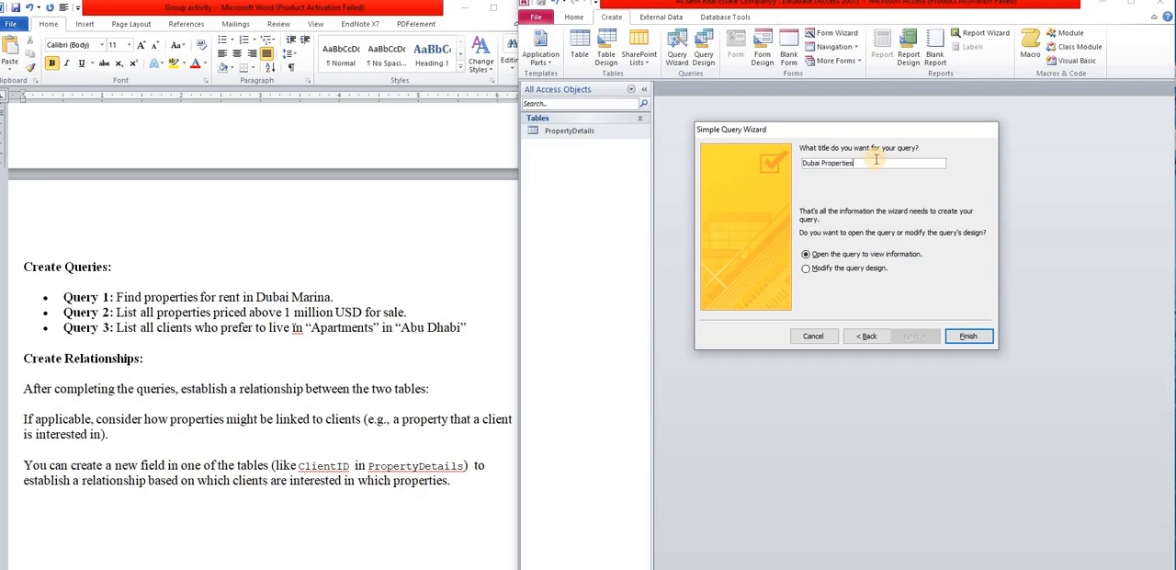
click(966, 339)
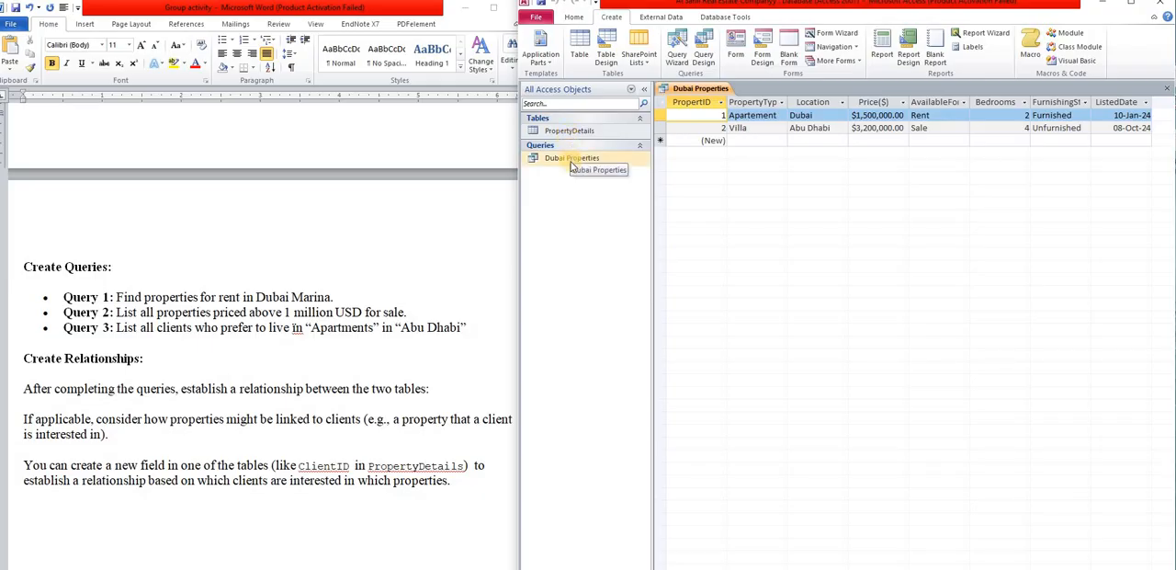
- Open the PropertyDetails table alongside the Dubai Properties query to compare their records, and close the query
double_click(571, 160)
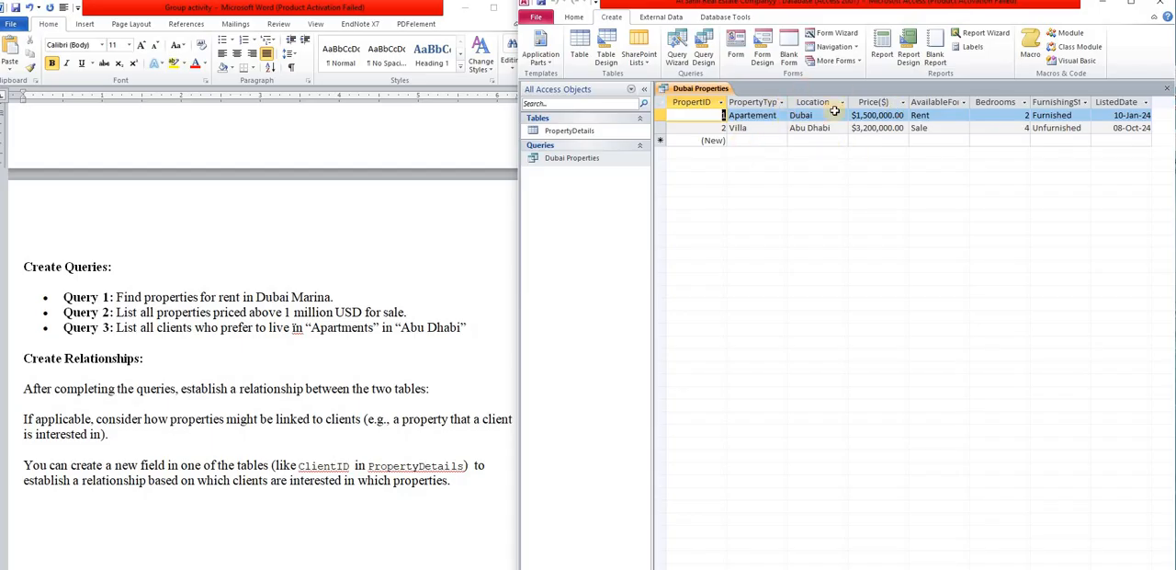
double_click(586, 134)
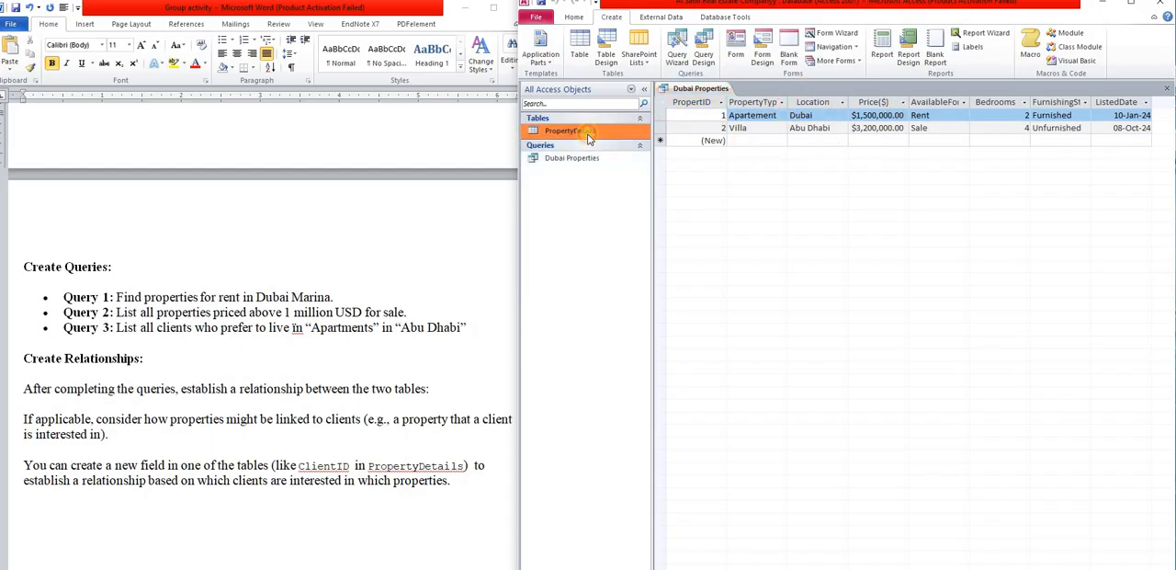
double_click(579, 158)
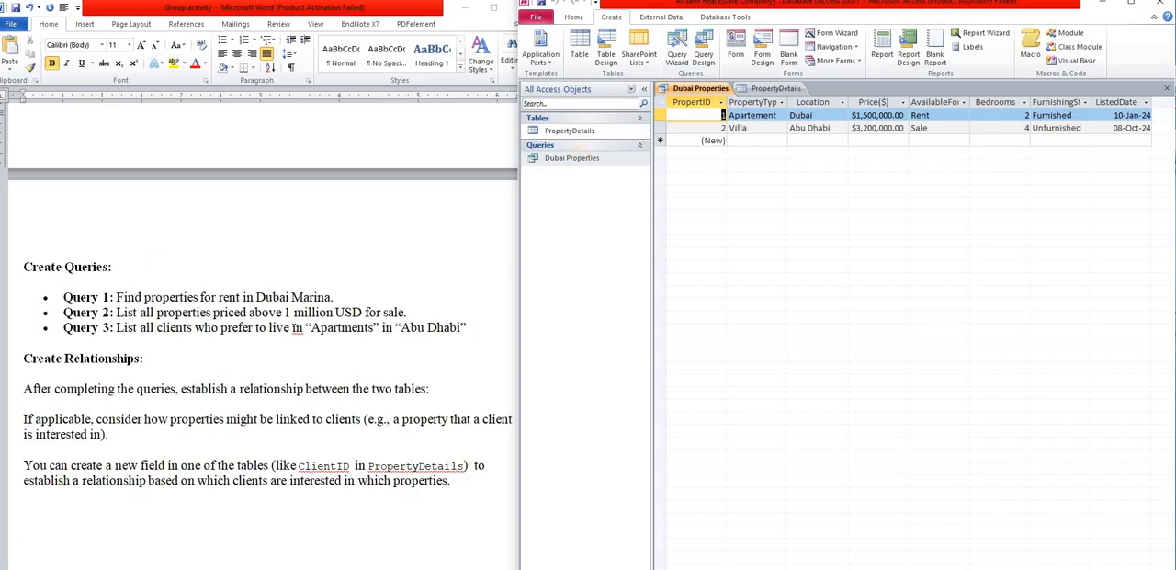
click(1167, 88)
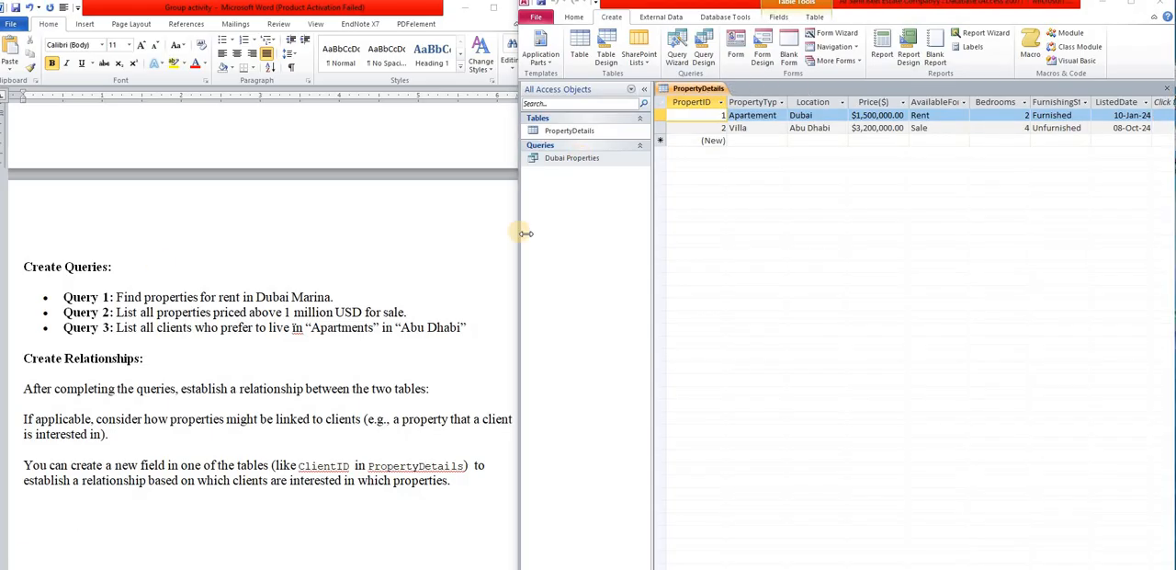
- Open the Dubai Properties query in Design View and consult the PropertyDetails sample table in the assignment document
right_click(584, 164)
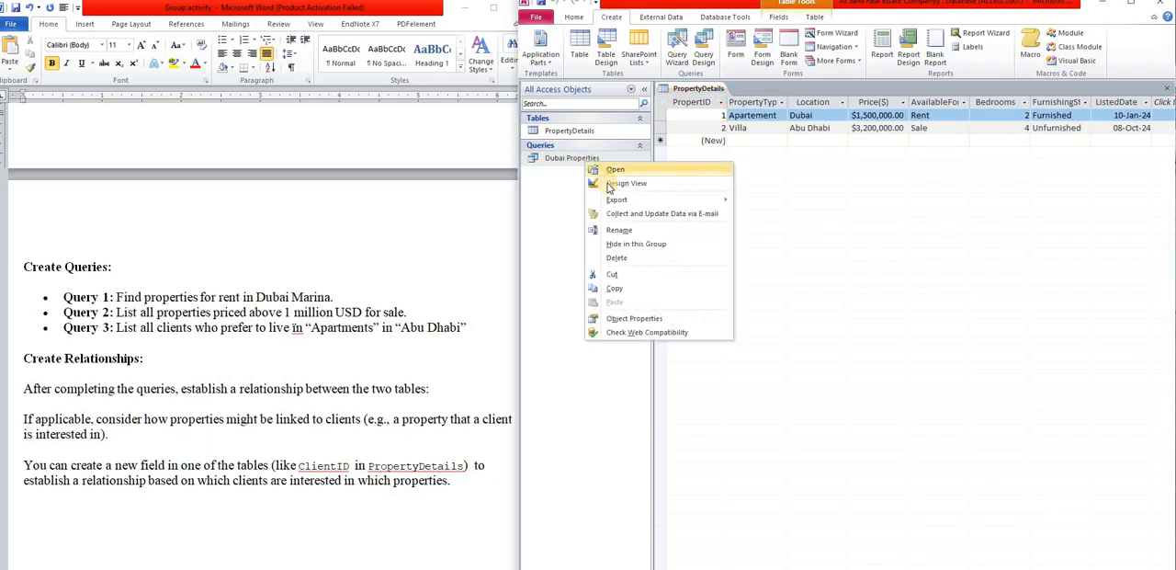
click(610, 183)
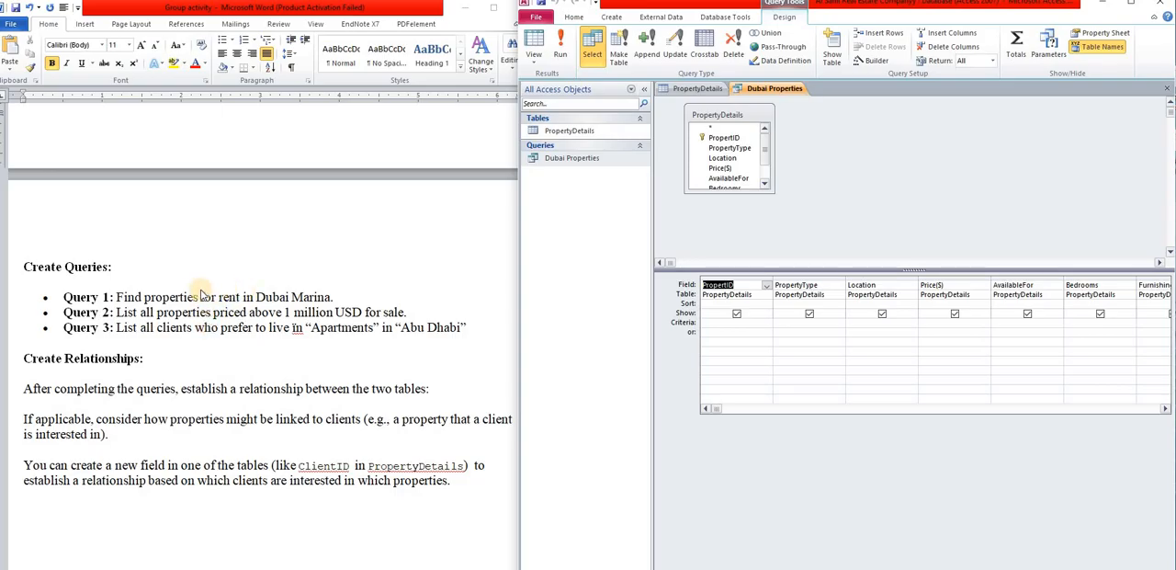
scroll(289, 299, up, 7)
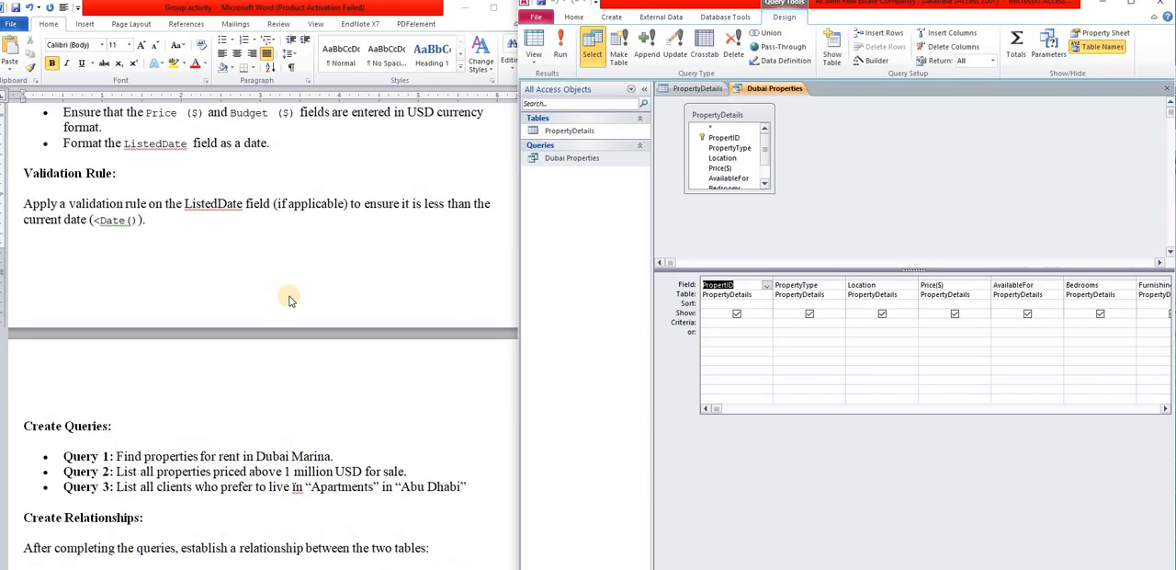
scroll(289, 300, up, 5)
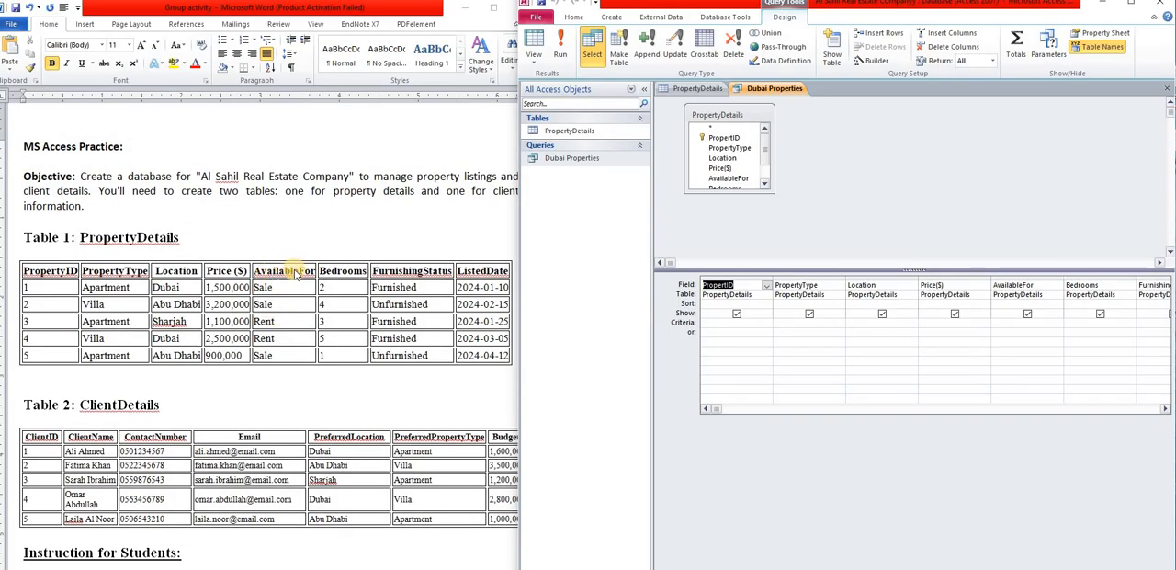
- Set the query criteria to "Rent" for AvailableFor and "Dubai" for Location, and close the query with its design changes saved
click(1012, 286)
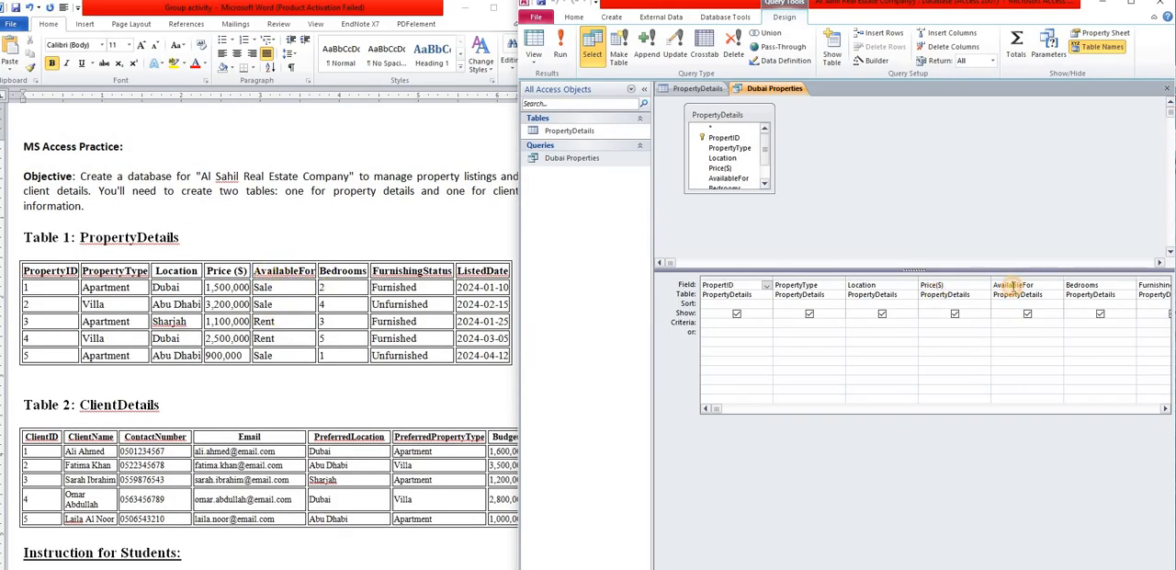
click(1009, 320)
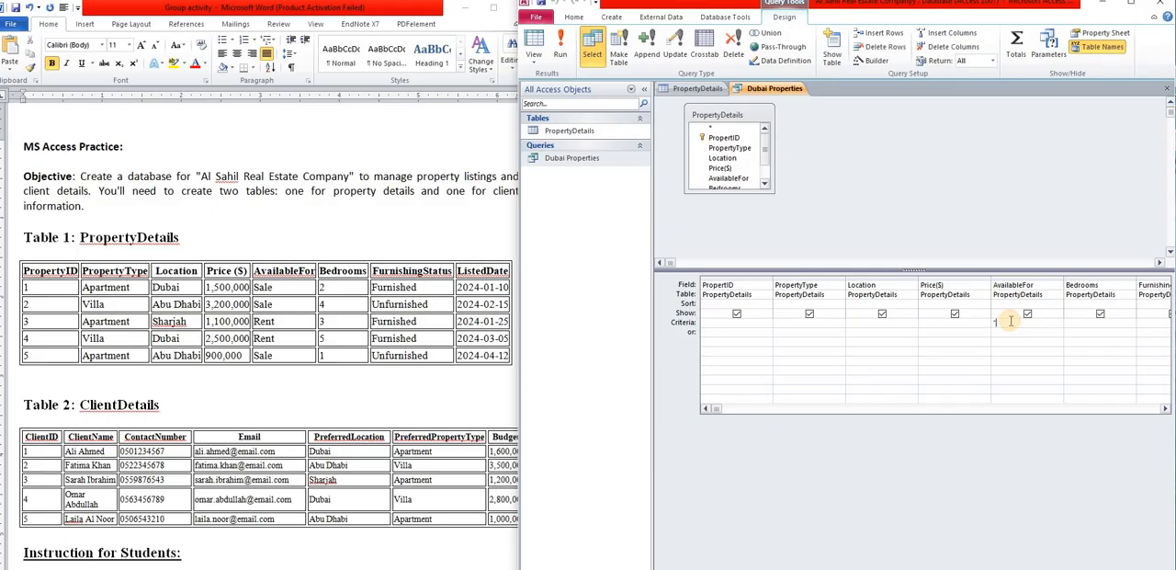
text('Rent')
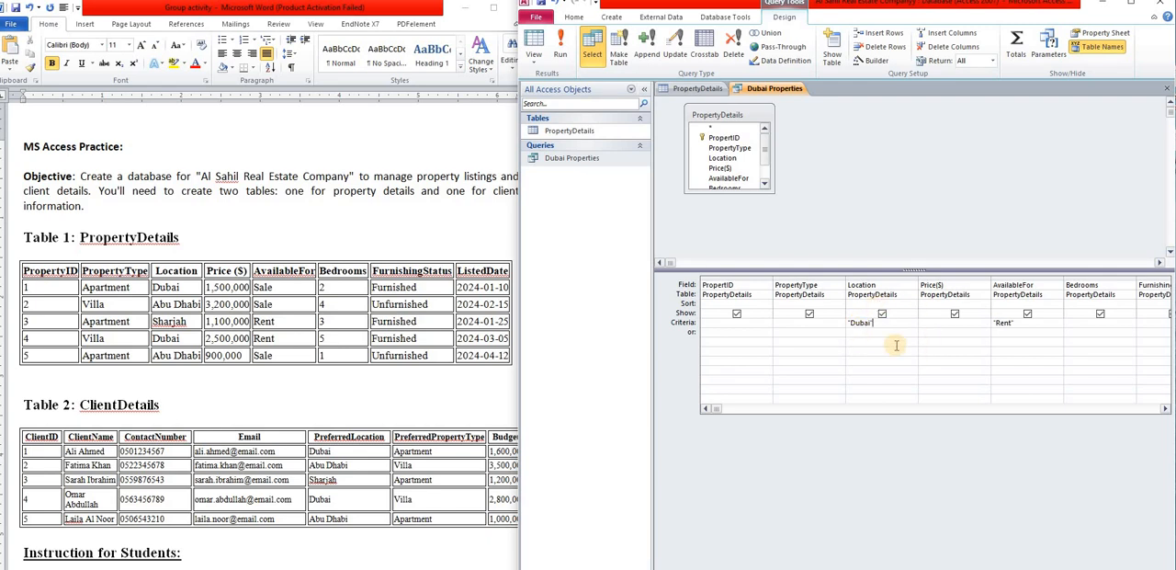
click(1167, 90)
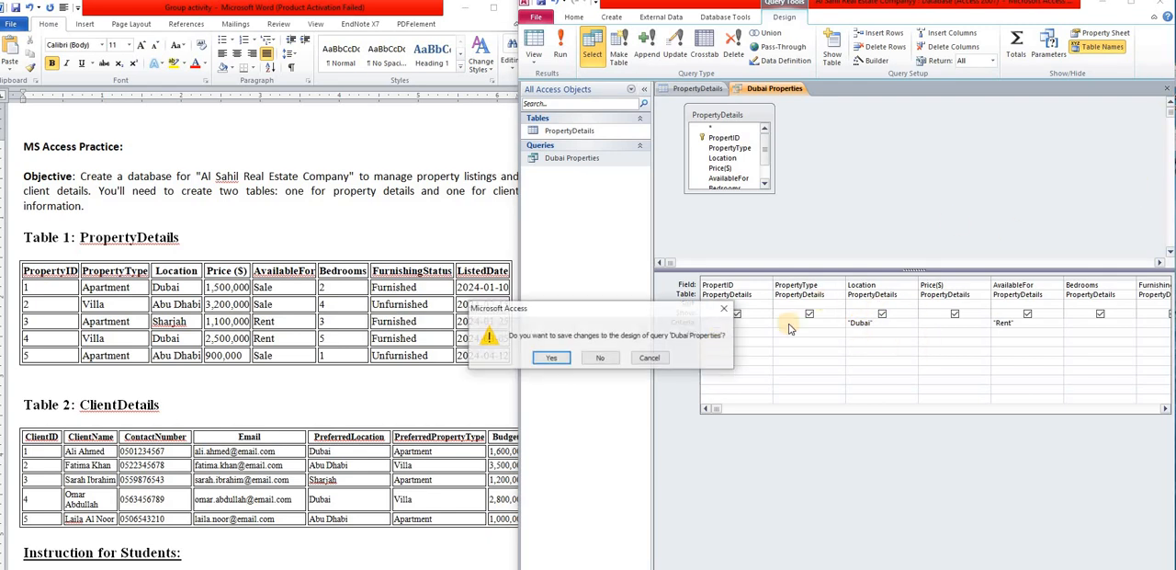
click(561, 361)
- Open the Dubai Properties query and compare its filtered records with those in the PropertyDetails table
click(588, 161)
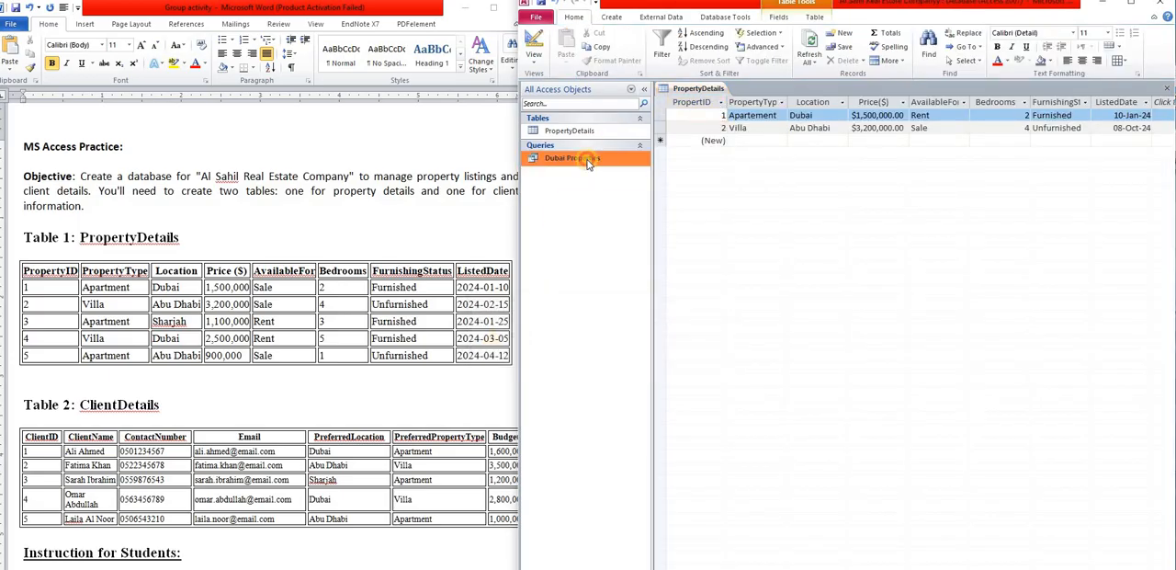
double_click(588, 161)
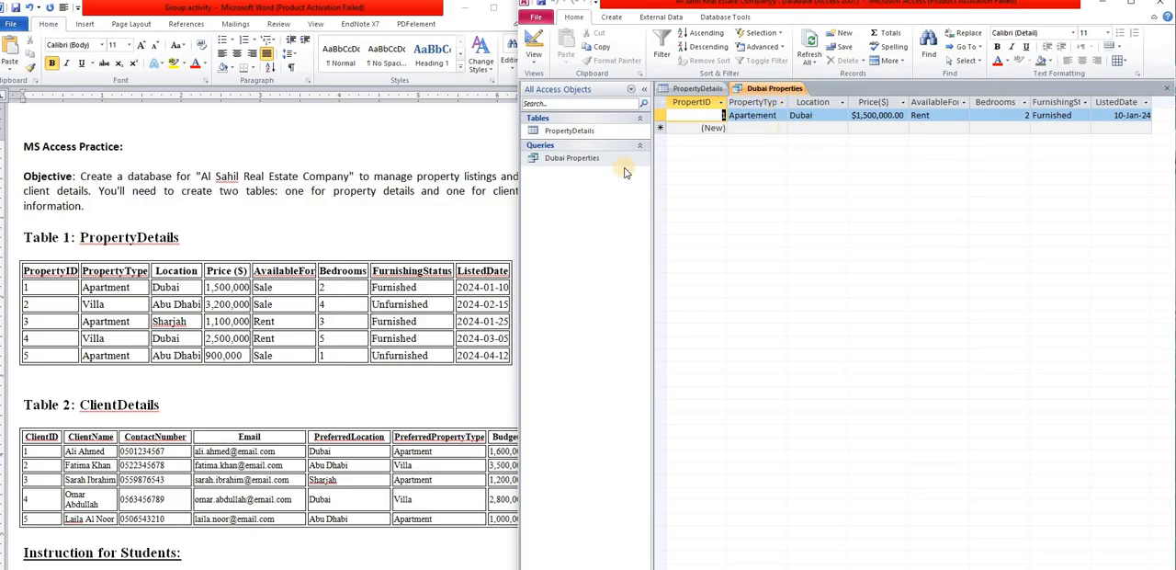
double_click(588, 130)
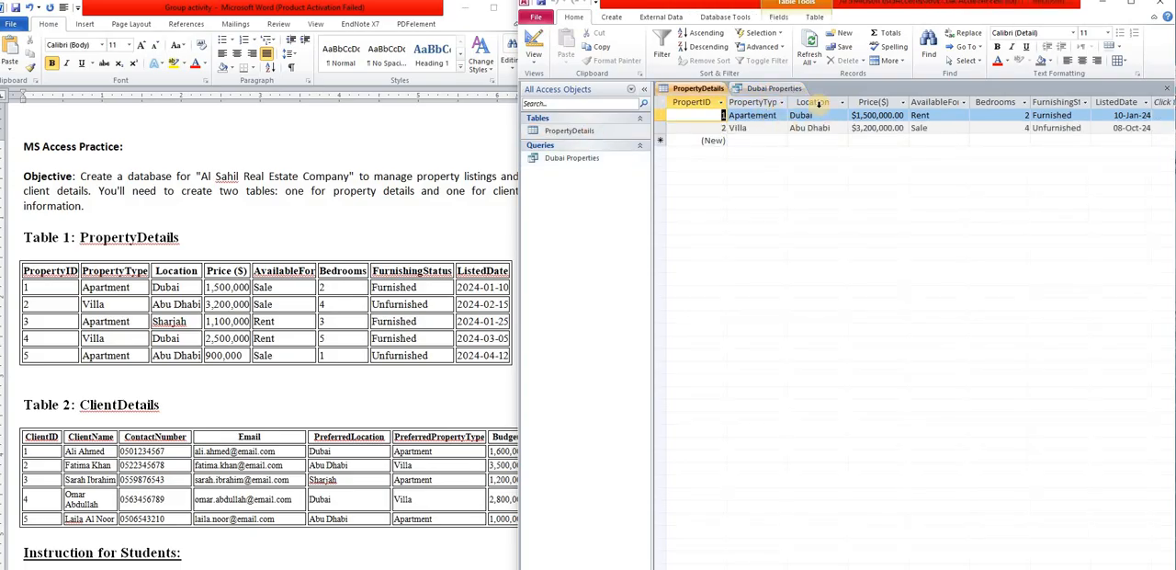
double_click(565, 162)
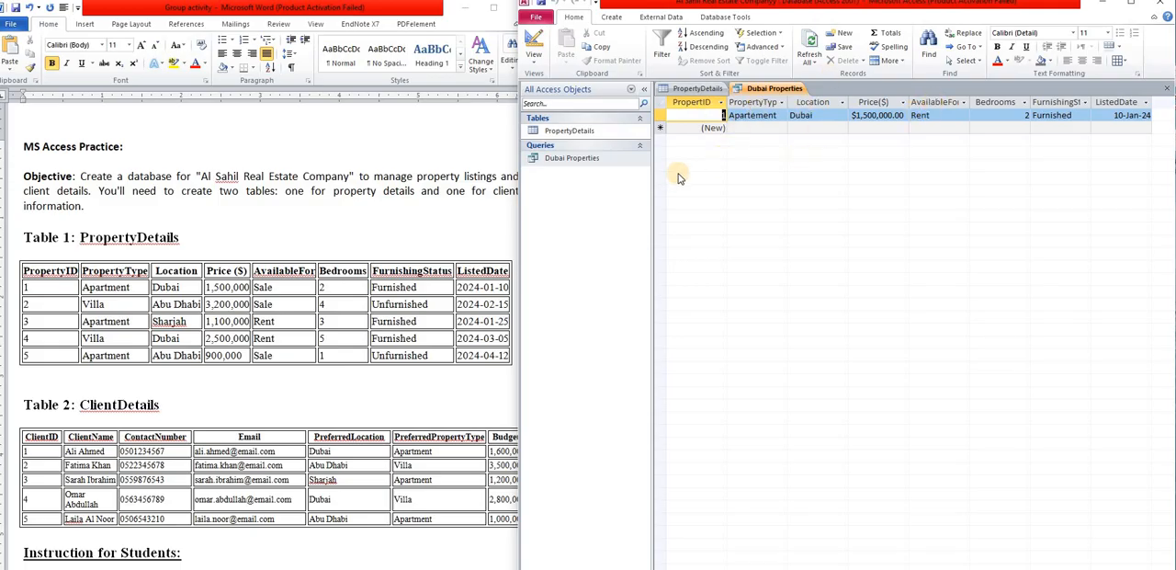
click(592, 134)
double_click(593, 134)
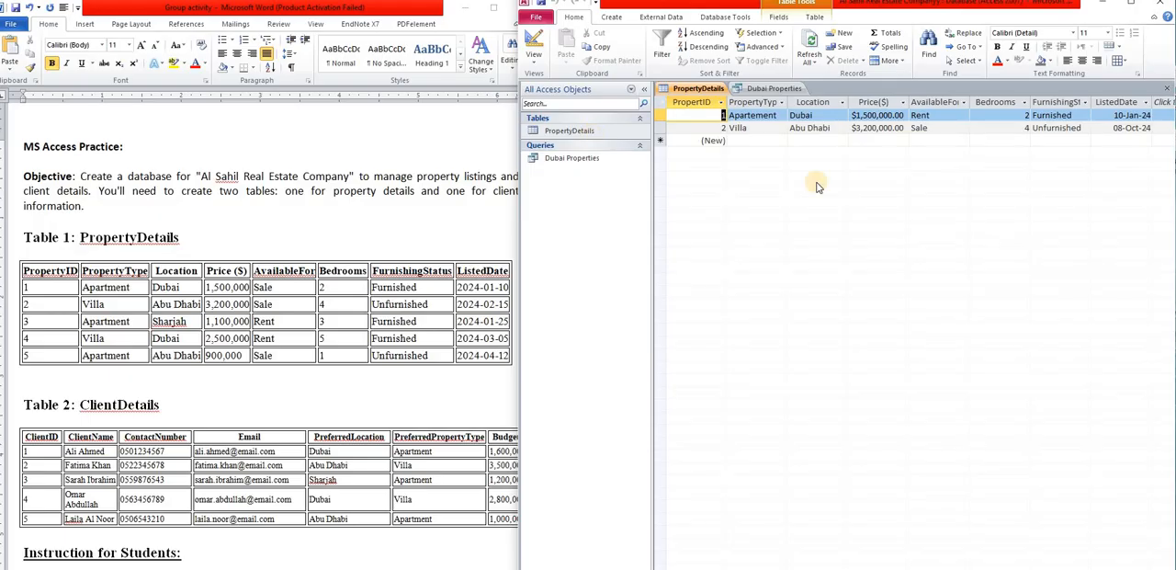